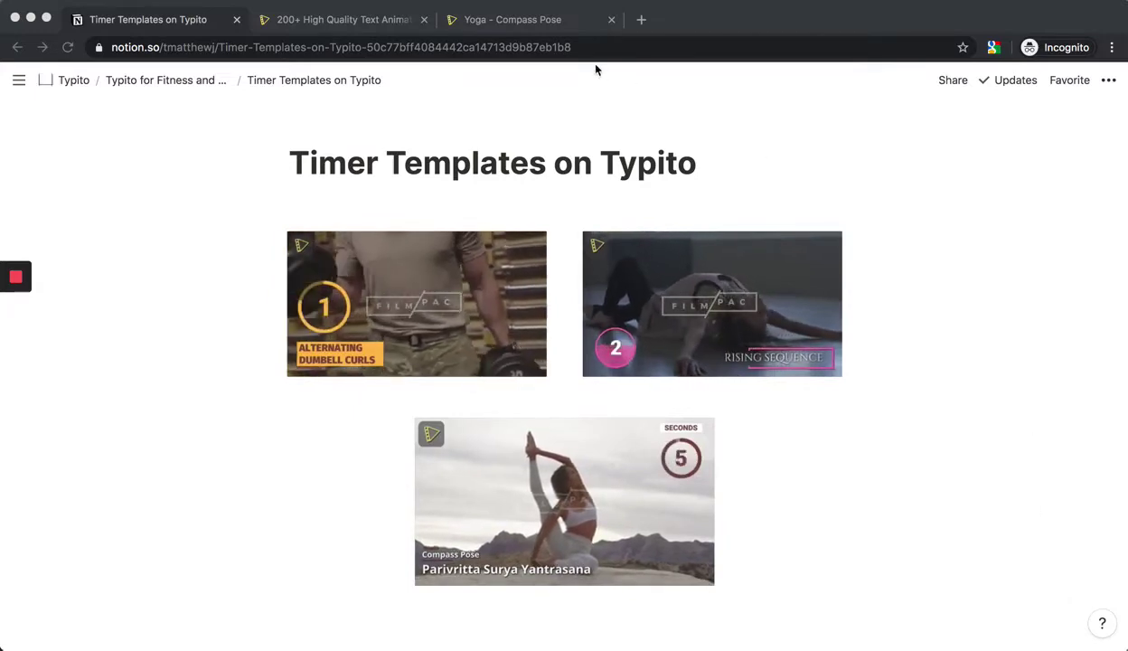
# - Go to the Typito templates gallery and bring its category tags and template grid into view
pyautogui.click(372, 25)
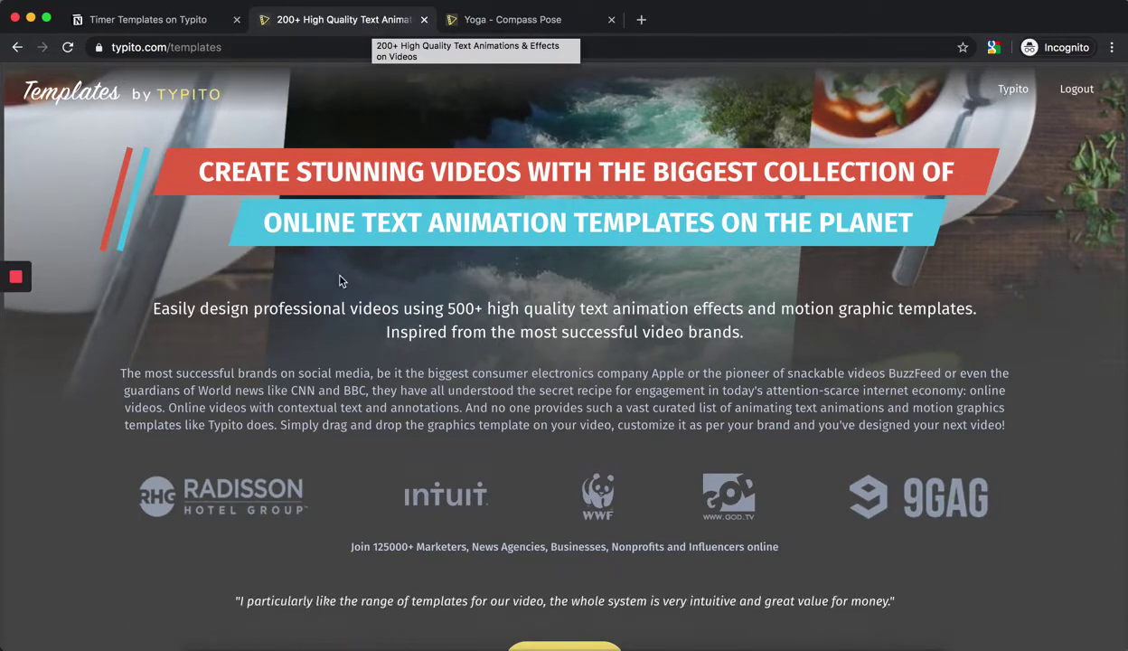
pyautogui.scroll(-5, 341, 281)
pyautogui.scroll(-6, 341, 282)
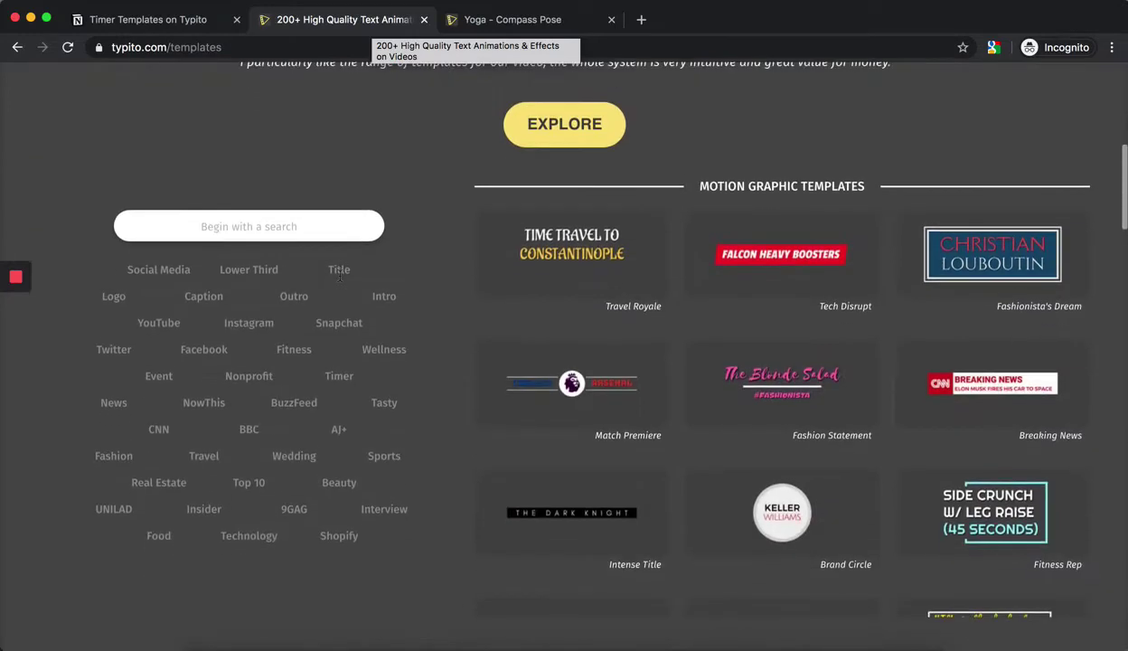
# - Filter the gallery by the Timer tag and preview the countup timer templates
pyautogui.click(340, 380)
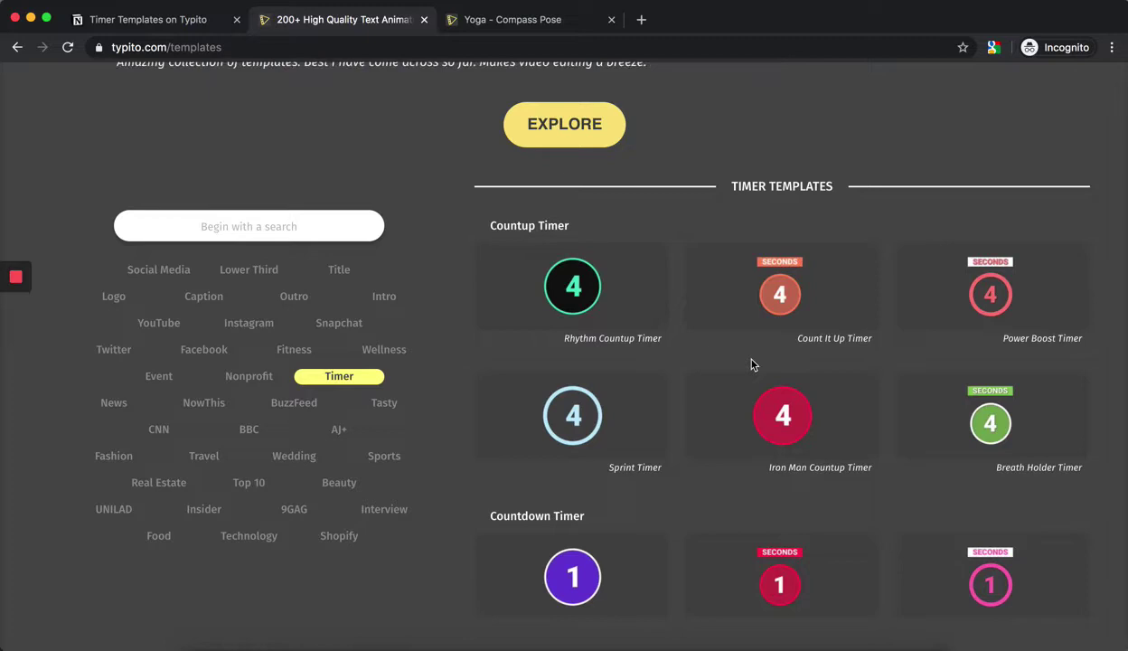
pyautogui.moveTo(658, 296)
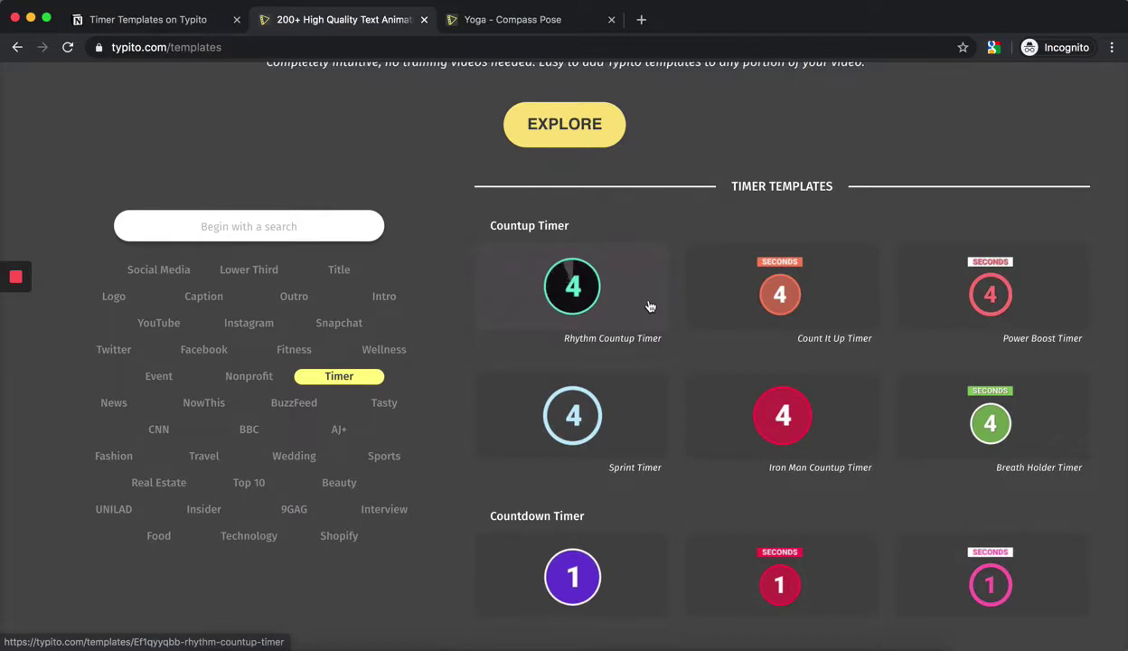
pyautogui.scroll(-3, 680, 386)
pyautogui.moveTo(630, 404)
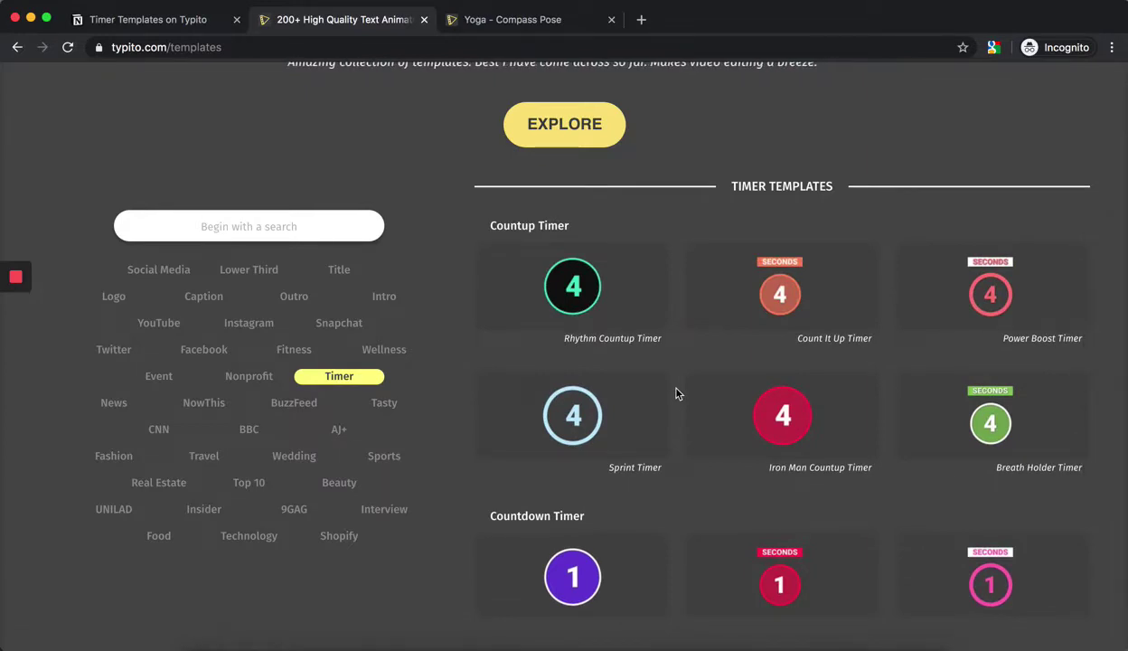
# - Open the Power Boost Timer template, play its preview and save it to the account
pyautogui.click(994, 310)
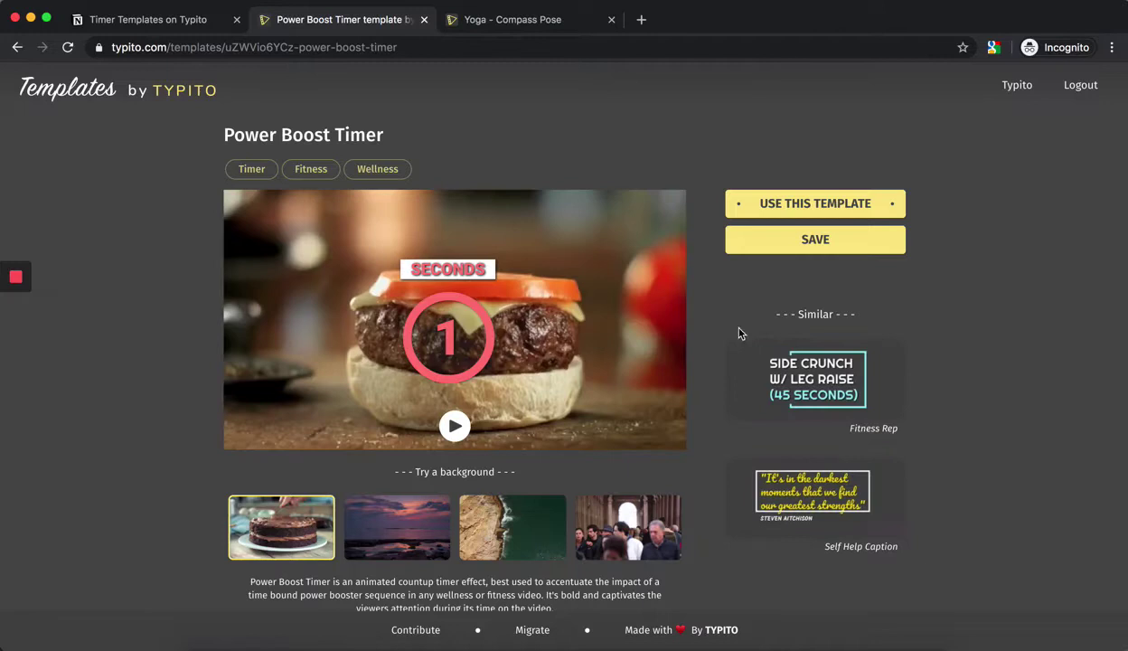
pyautogui.click(456, 427)
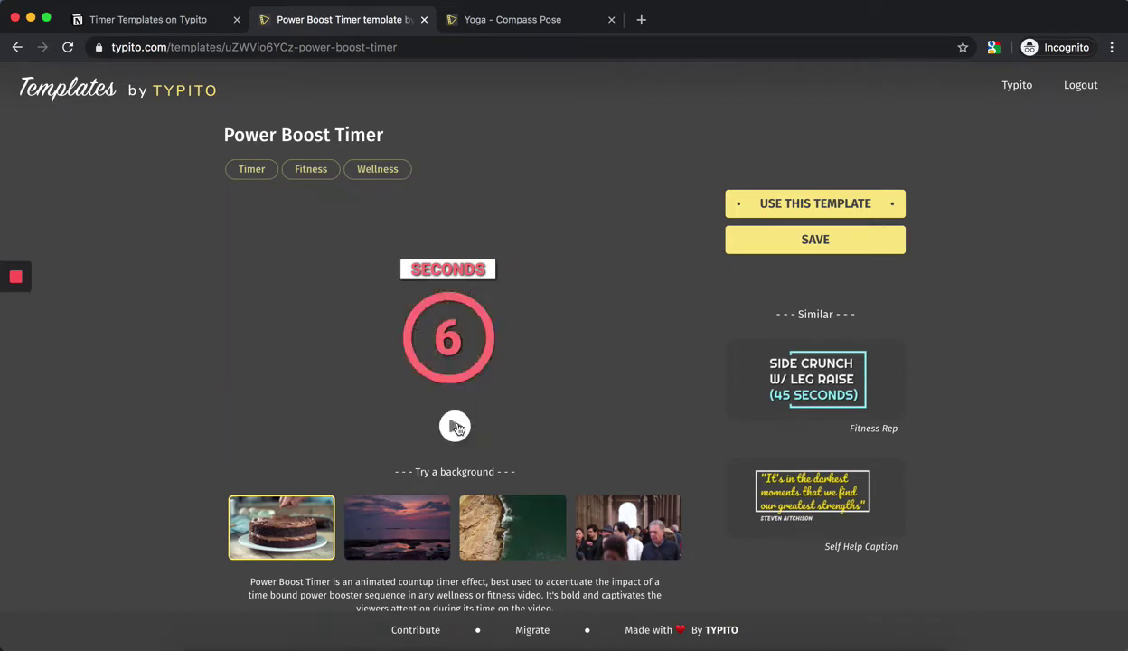
pyautogui.click(460, 348)
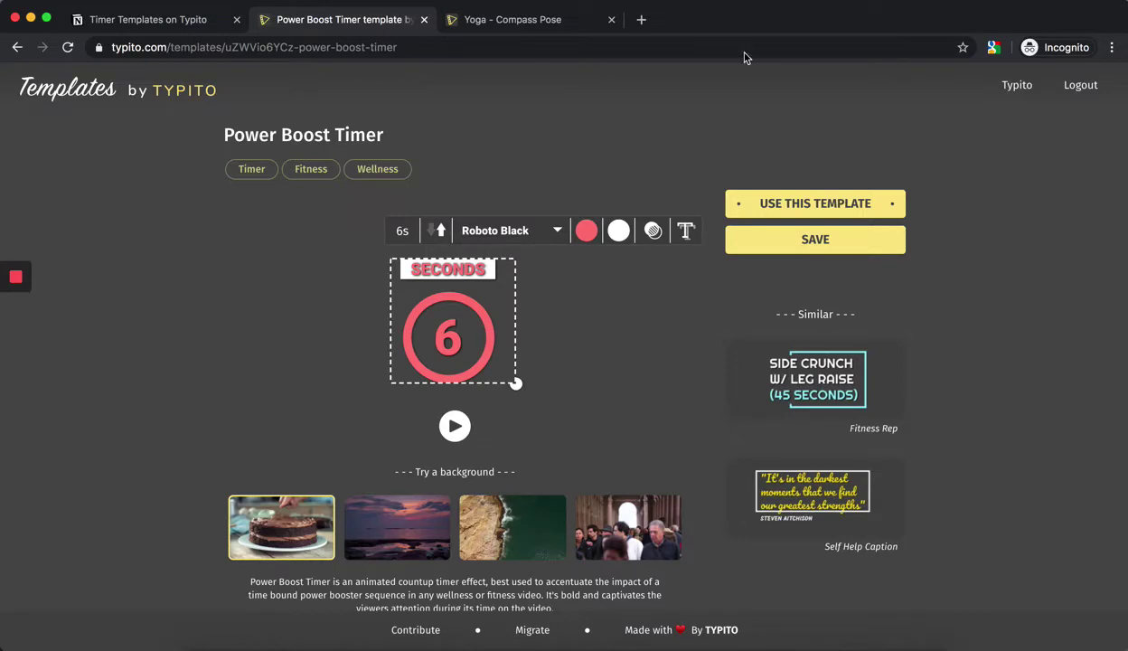
pyautogui.click(721, 88)
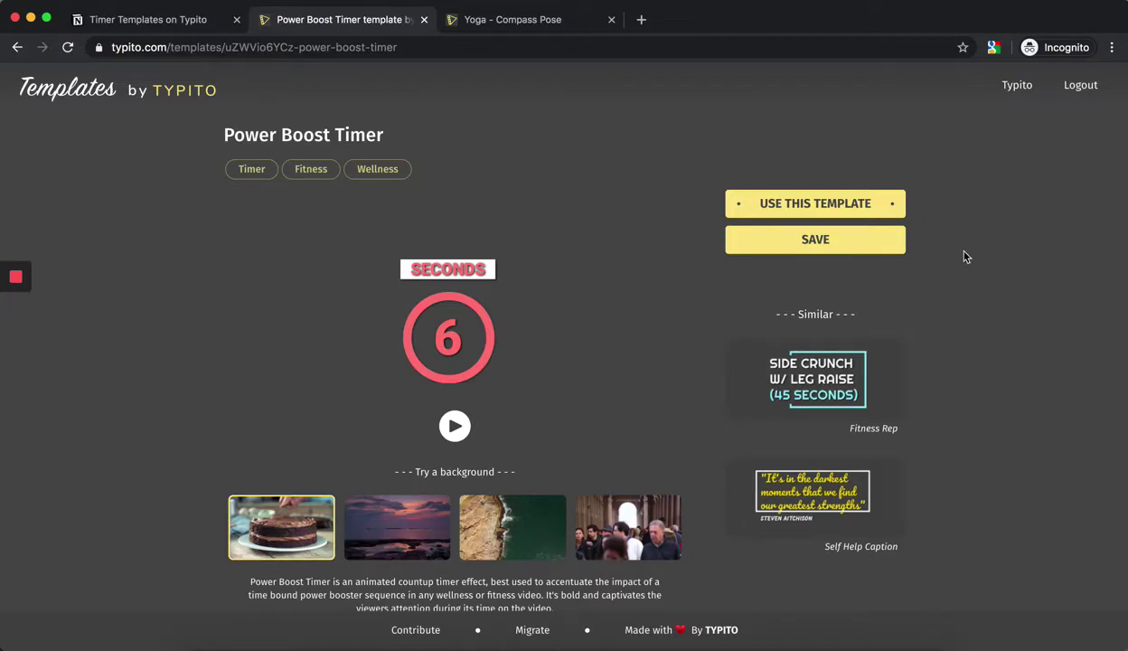
pyautogui.click(859, 242)
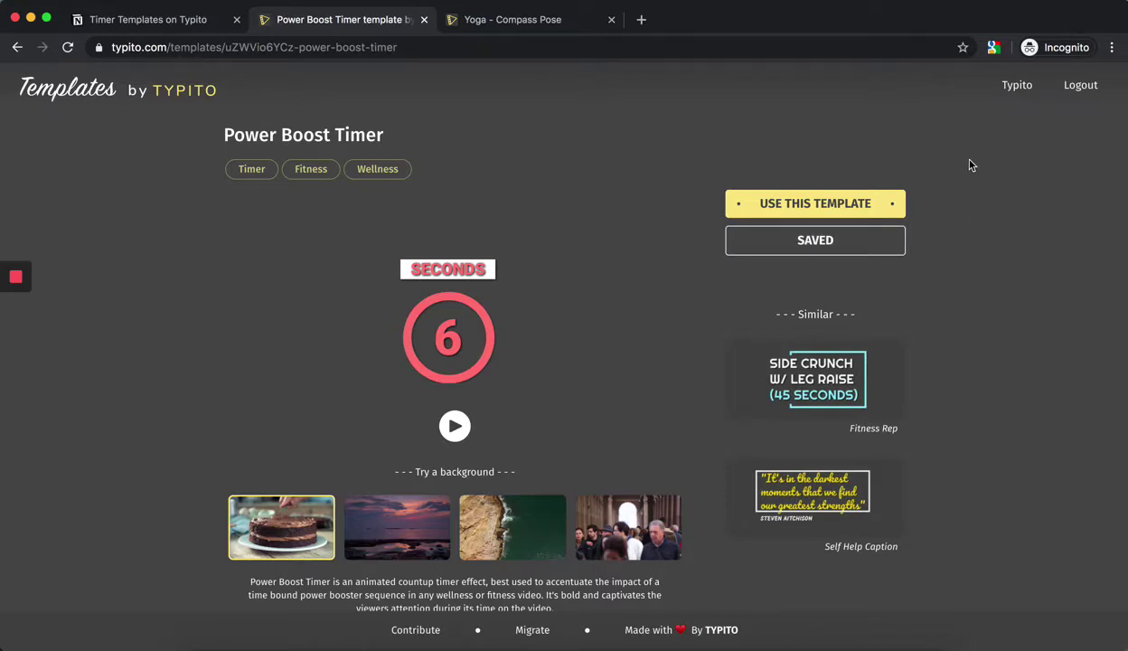
# - Add the saved Power Boost timer from the Text panel onto the Yoga - Compass Pose video
pyautogui.click(542, 18)
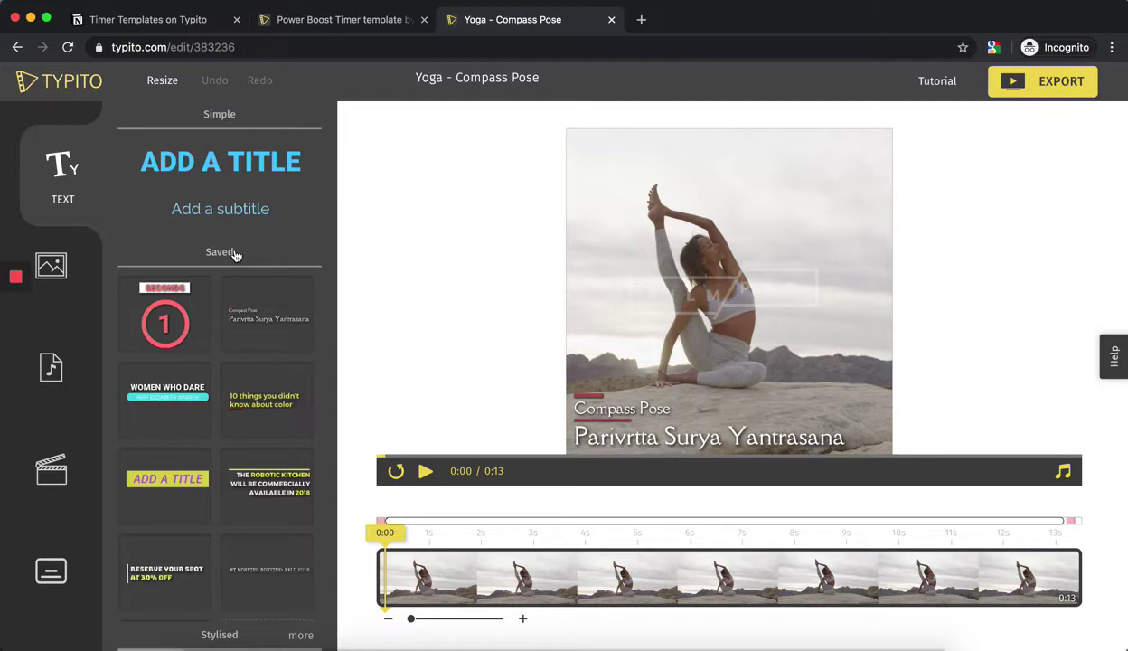
pyautogui.click(168, 321)
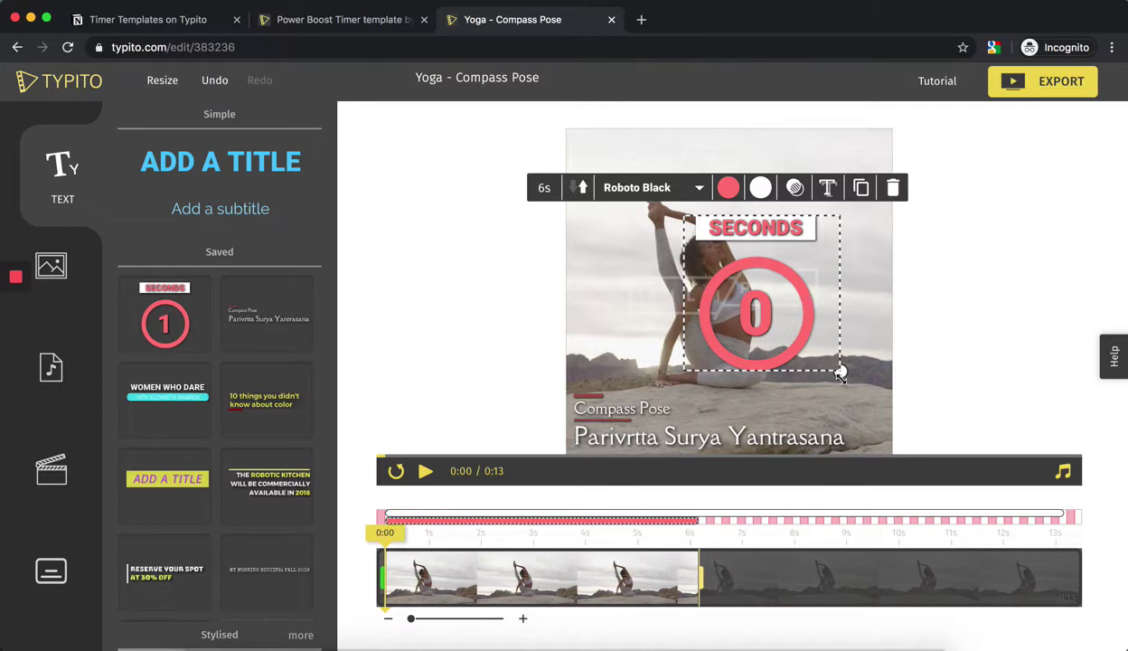
# - Shrink the timer and move it to the video's top-right corner
pyautogui.moveTo(841, 373); pyautogui.dragTo(775, 304)
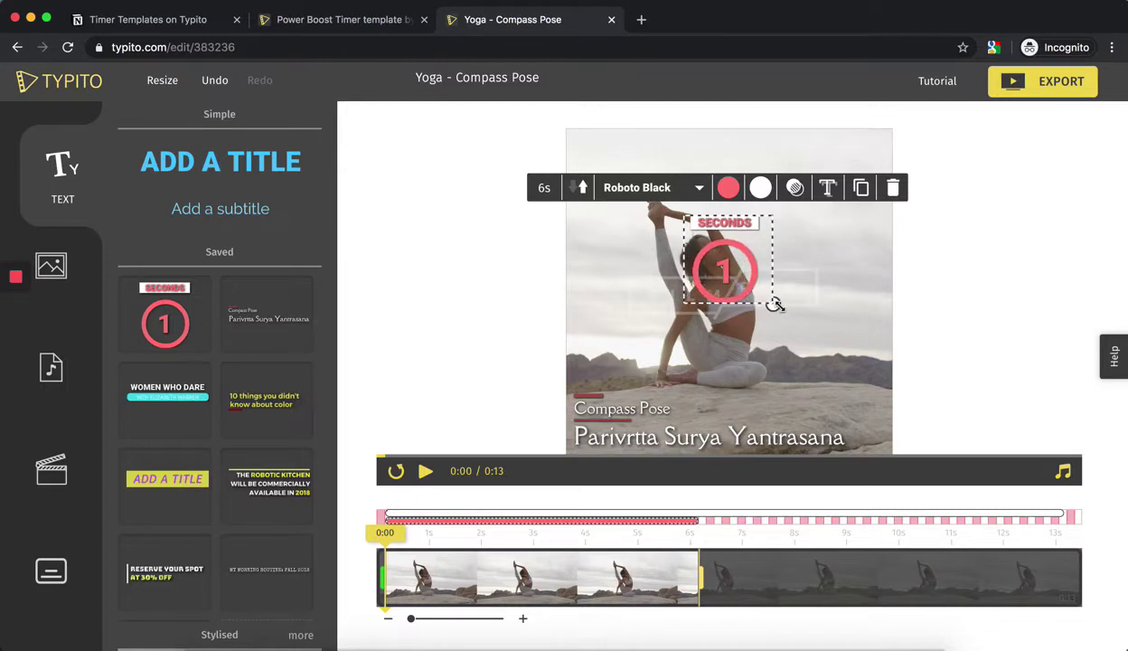
pyautogui.click(430, 313)
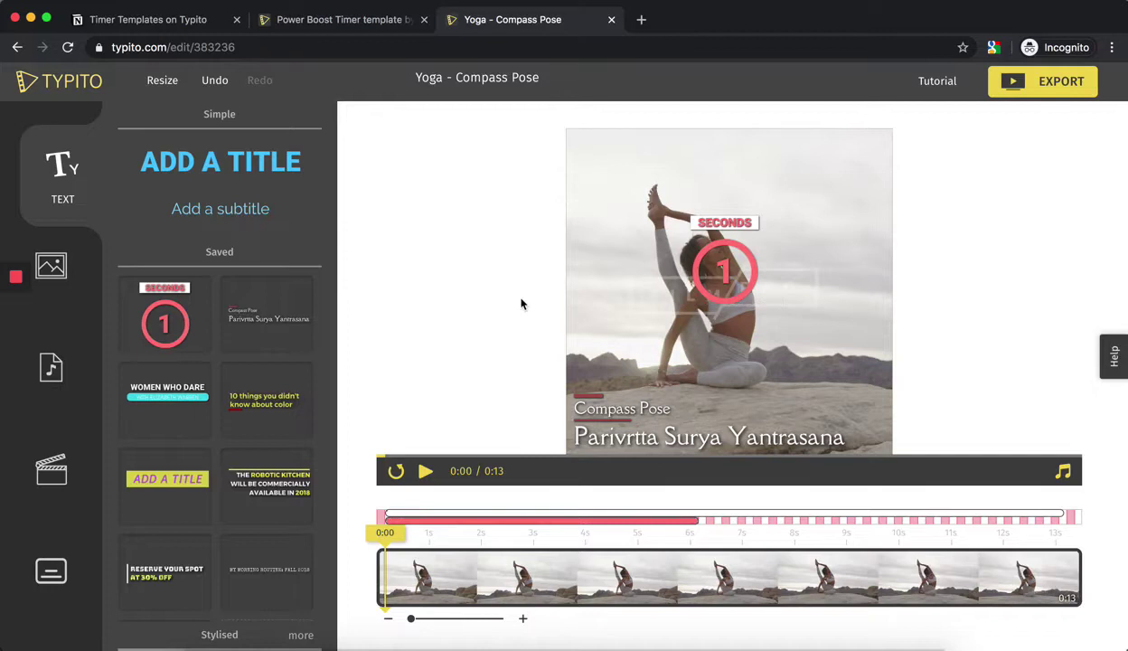
pyautogui.moveTo(725, 281); pyautogui.dragTo(841, 206)
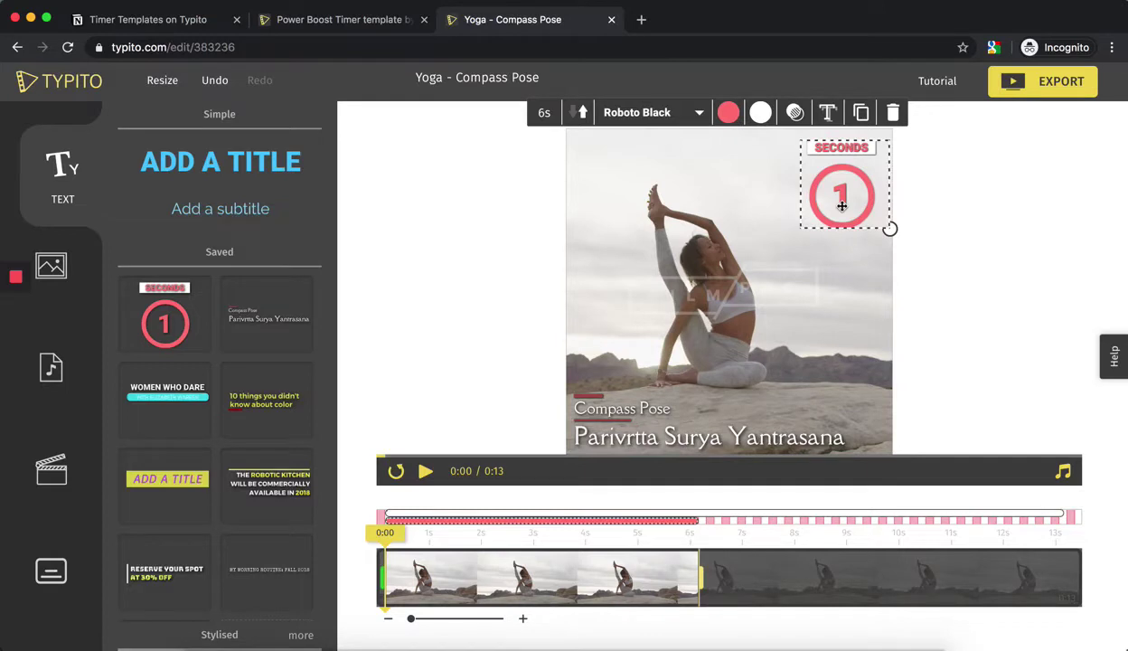
pyautogui.click(467, 292)
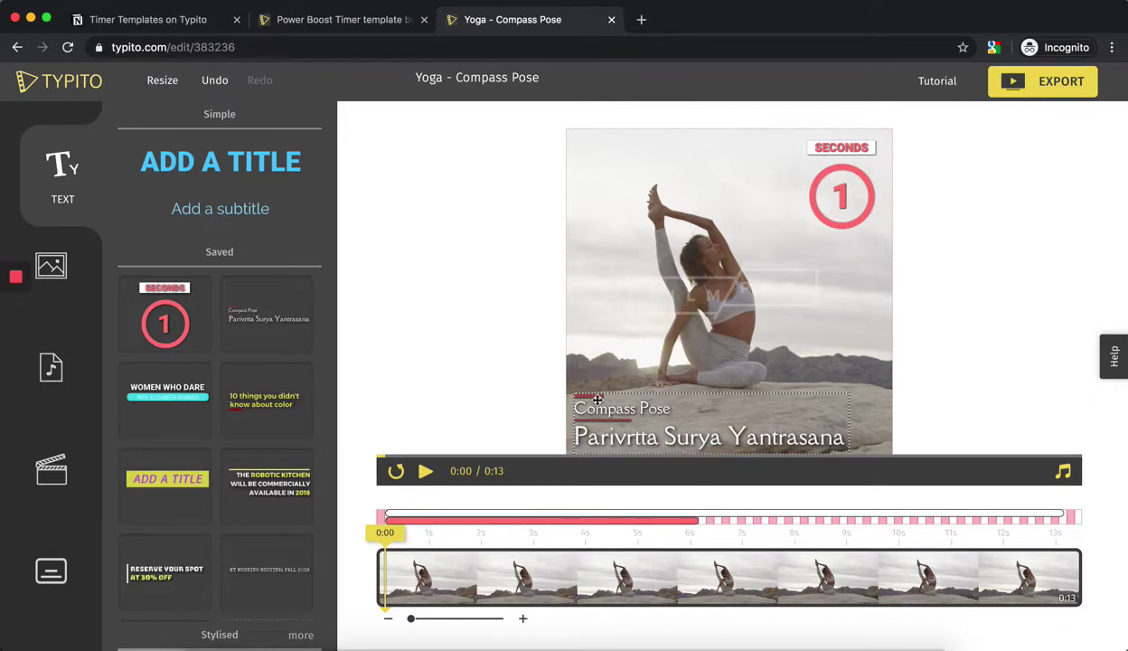
# - Recolour the timer with the dark-red project swatch
pyautogui.click(818, 204)
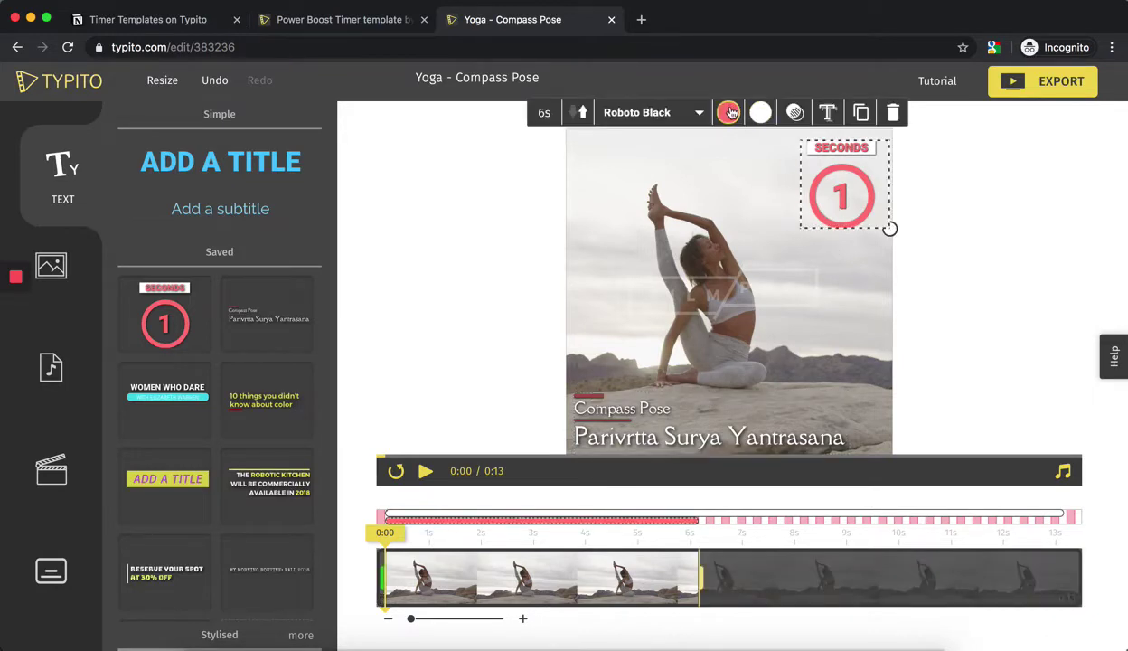
pyautogui.click(730, 112)
pyautogui.click(630, 172)
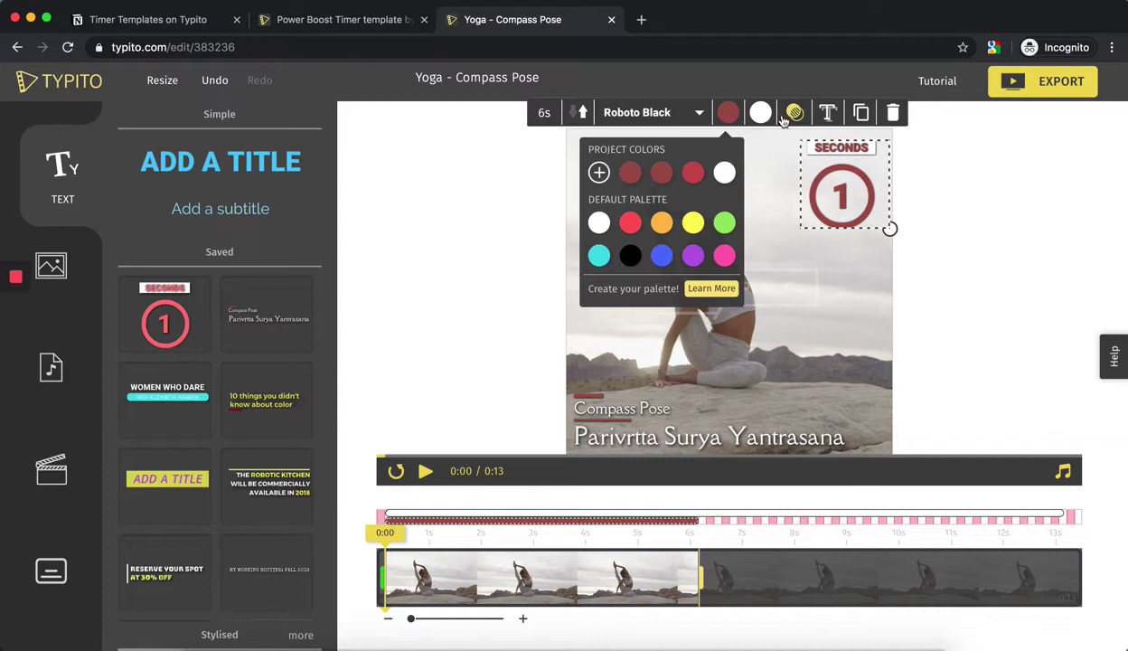
pyautogui.click(961, 239)
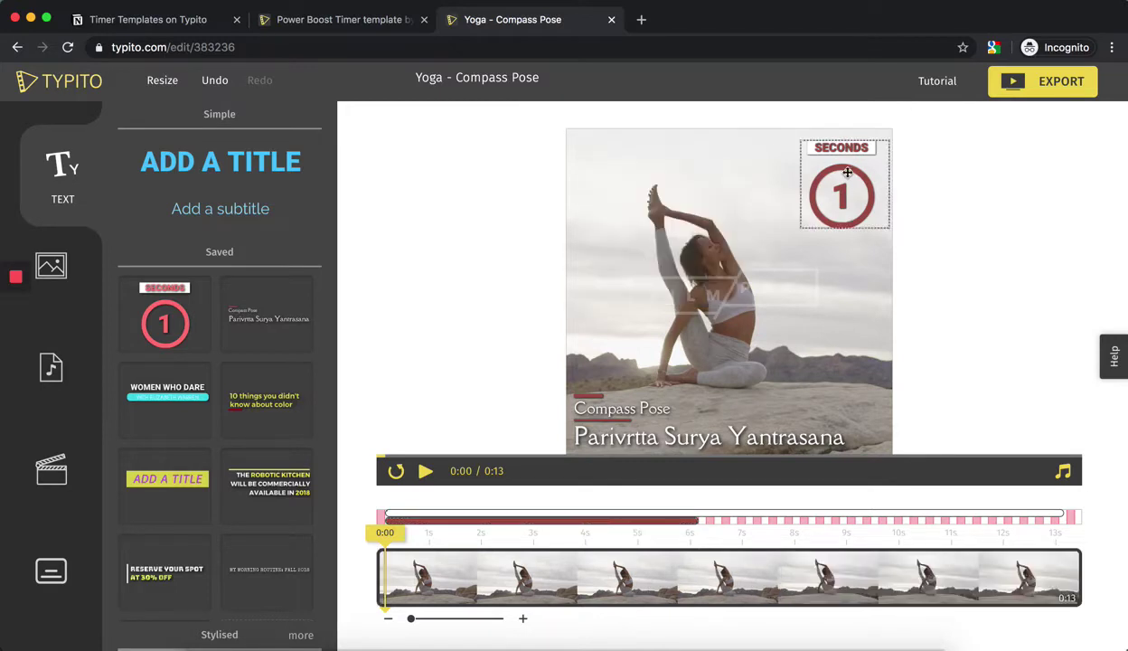
# - Play the video preview to check the dark-red timer, then stop it
pyautogui.click(847, 172)
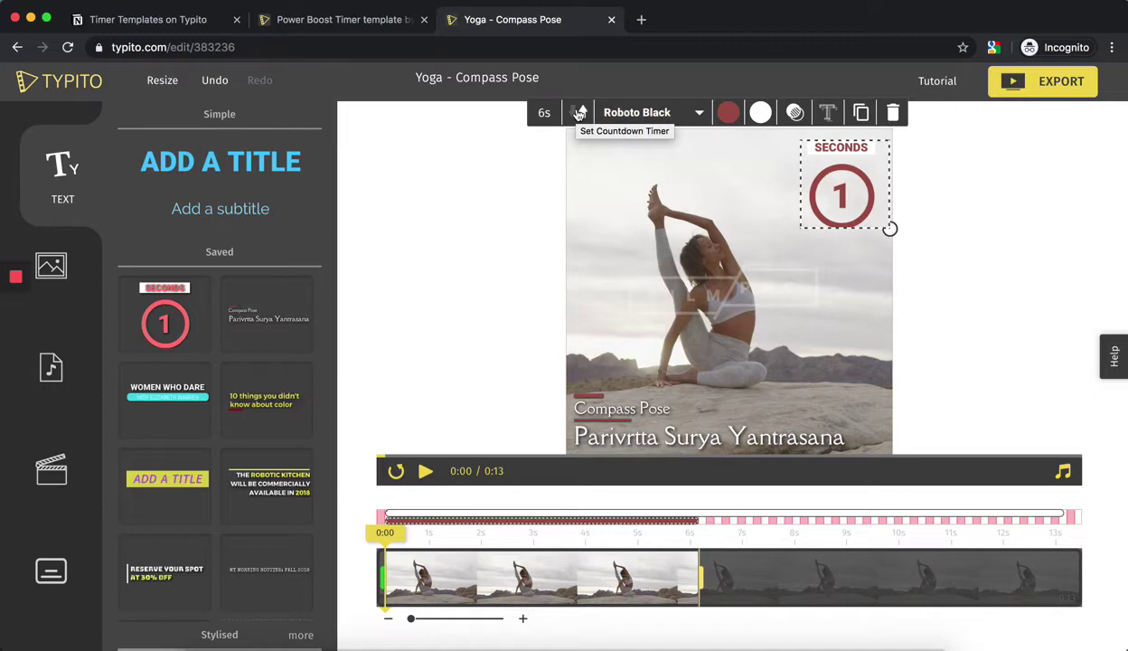
pyautogui.click(369, 412)
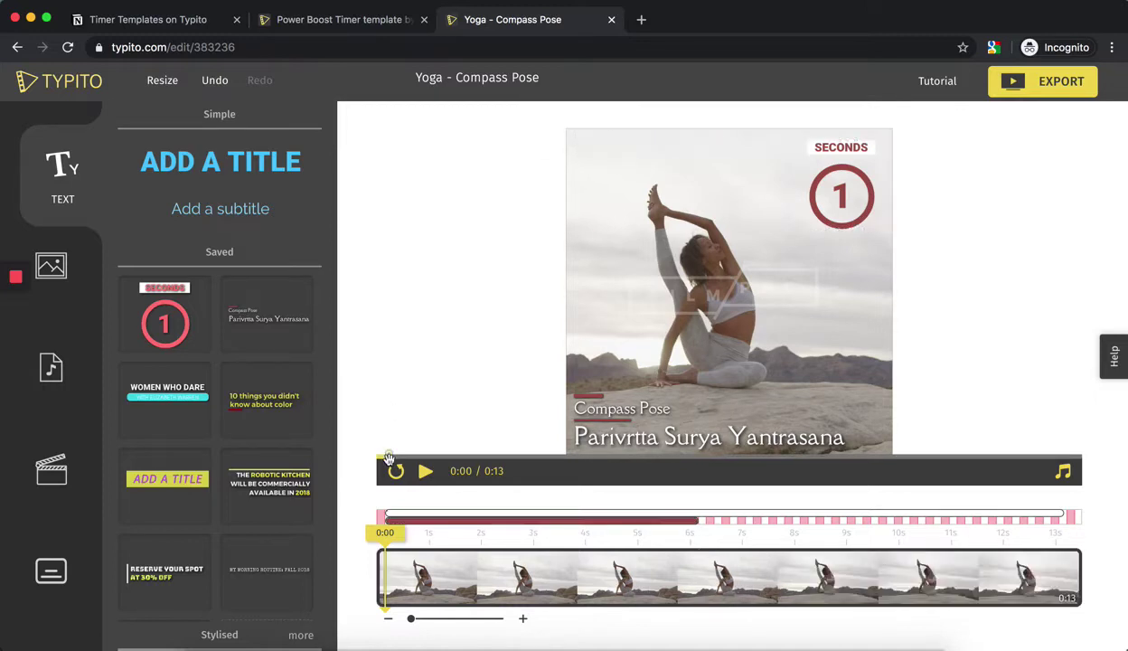
pyautogui.click(424, 474)
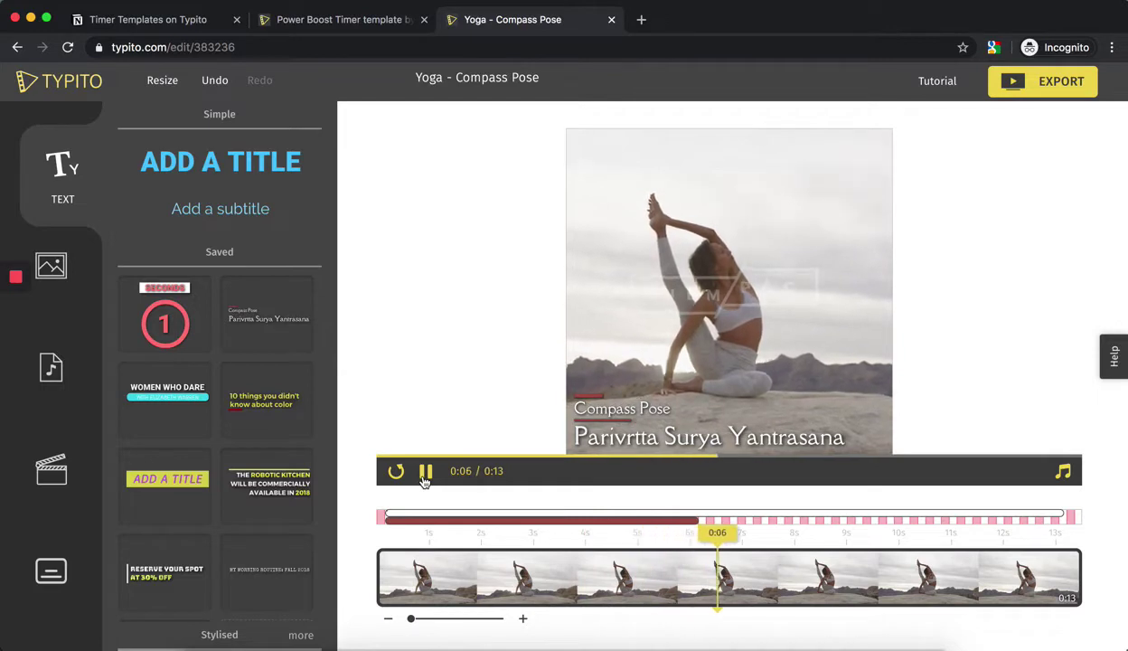
pyautogui.click(424, 474)
# - Switch the SECONDS timer to count down instead of up
pyautogui.click(427, 518)
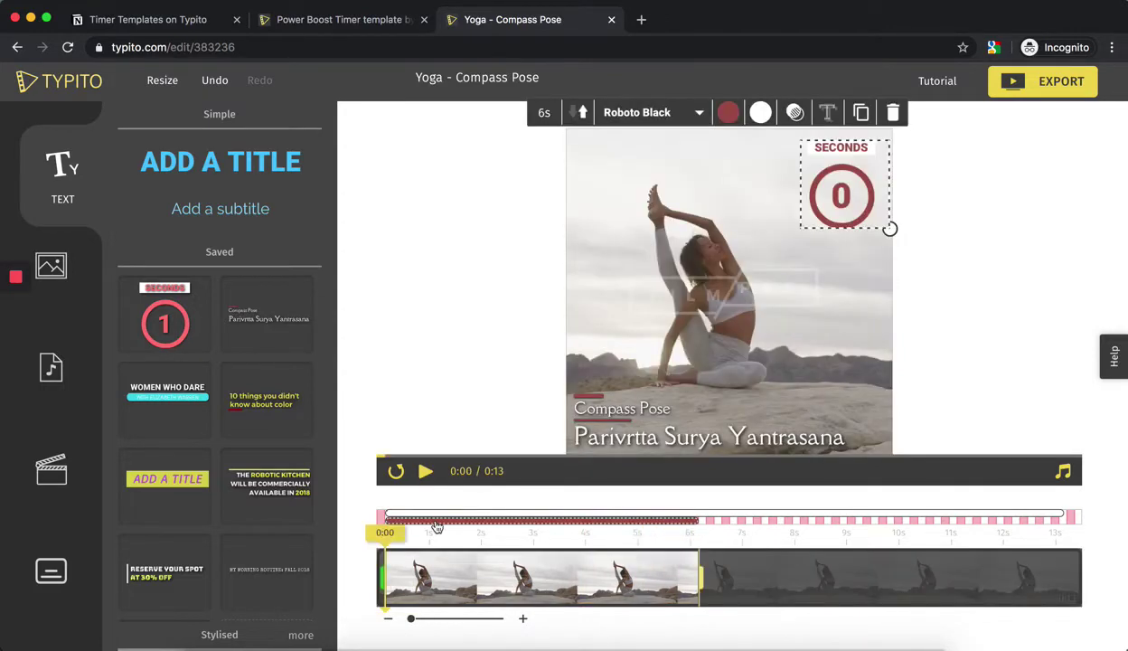
pyautogui.click(580, 114)
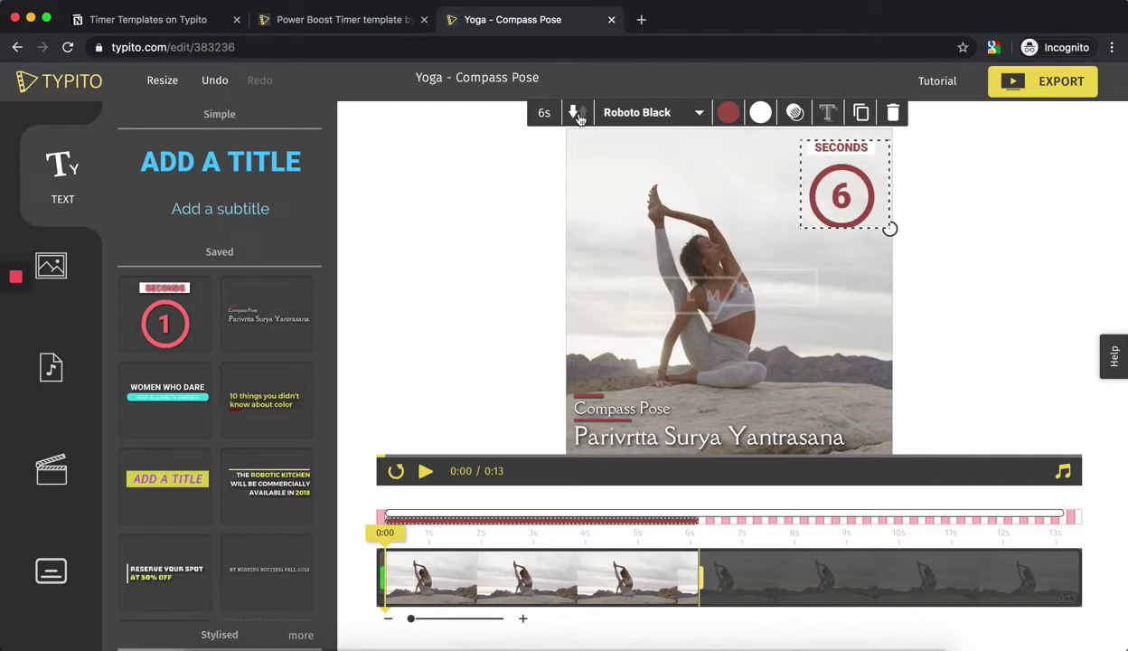
pyautogui.click(382, 439)
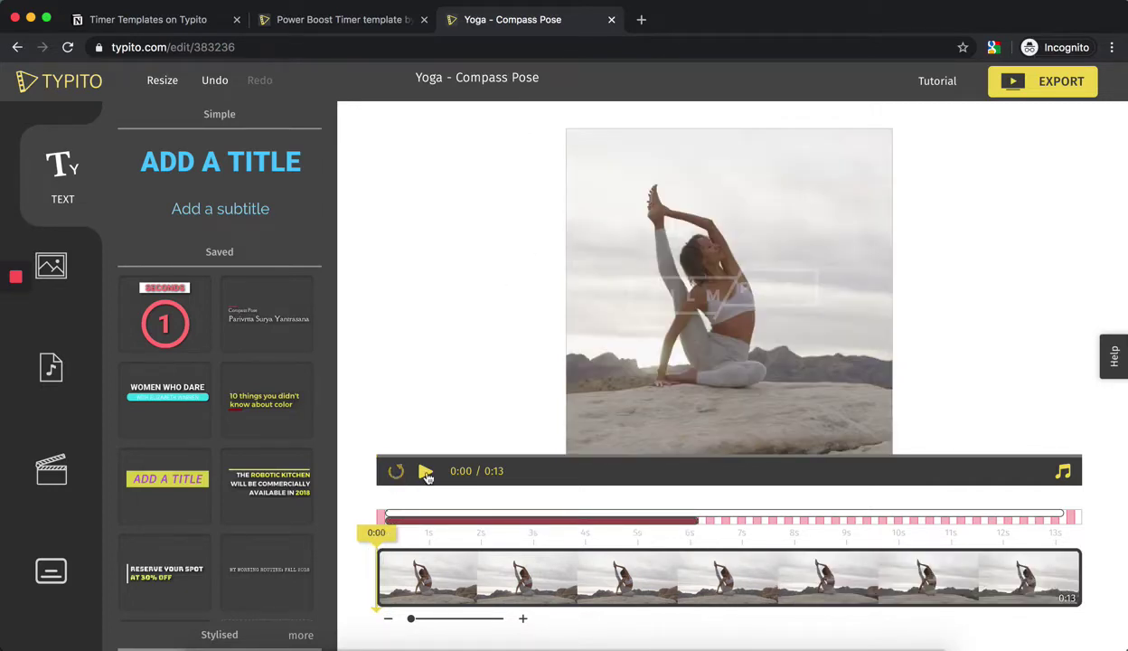
# - Play the preview and pause it at six seconds to watch the timer
pyautogui.click(426, 473)
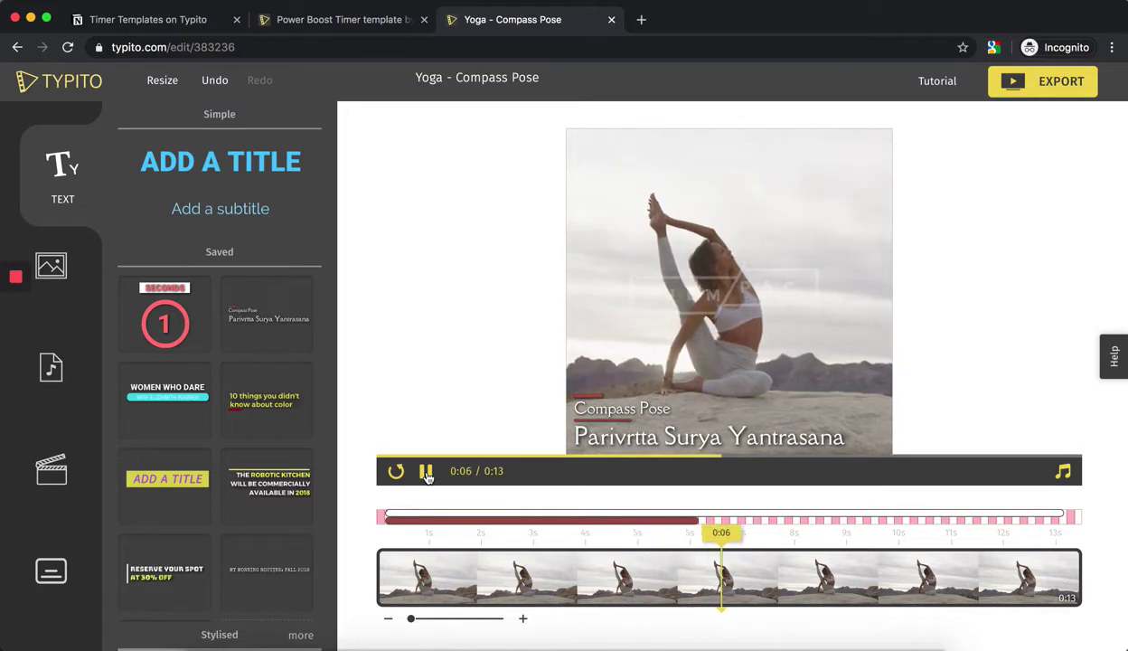
pyautogui.click(425, 472)
pyautogui.click(451, 522)
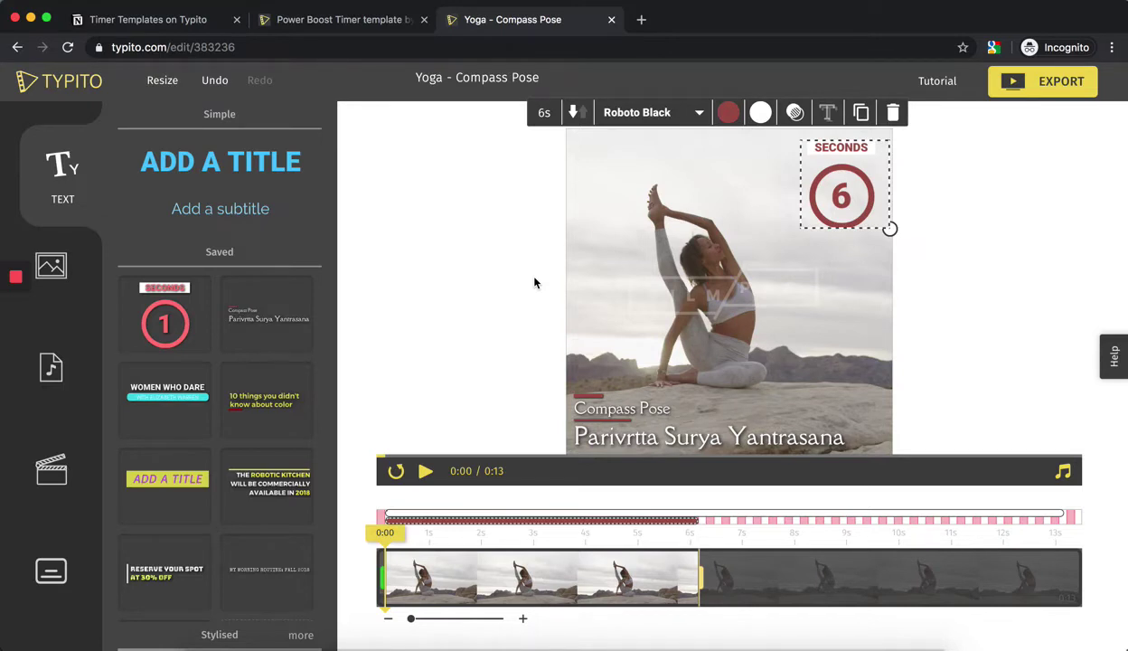
# - Change the timer's duration, trying 20 and 4 before settling on 8 seconds
pyautogui.click(546, 122)
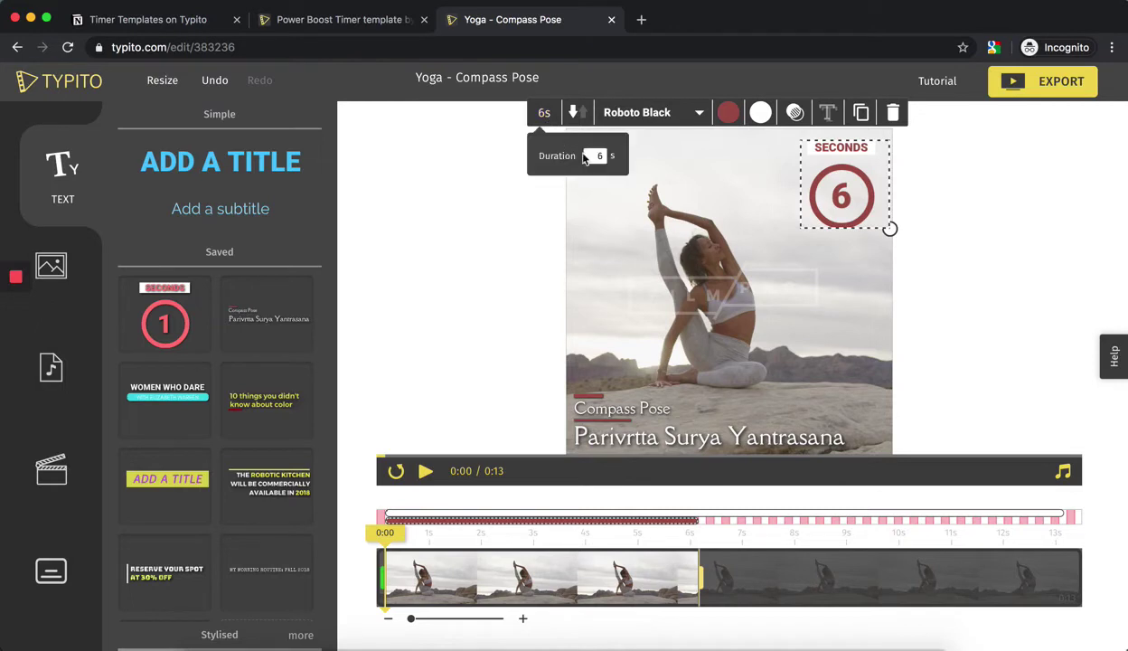
pyautogui.doubleClick(593, 156)
pyautogui.write('20')
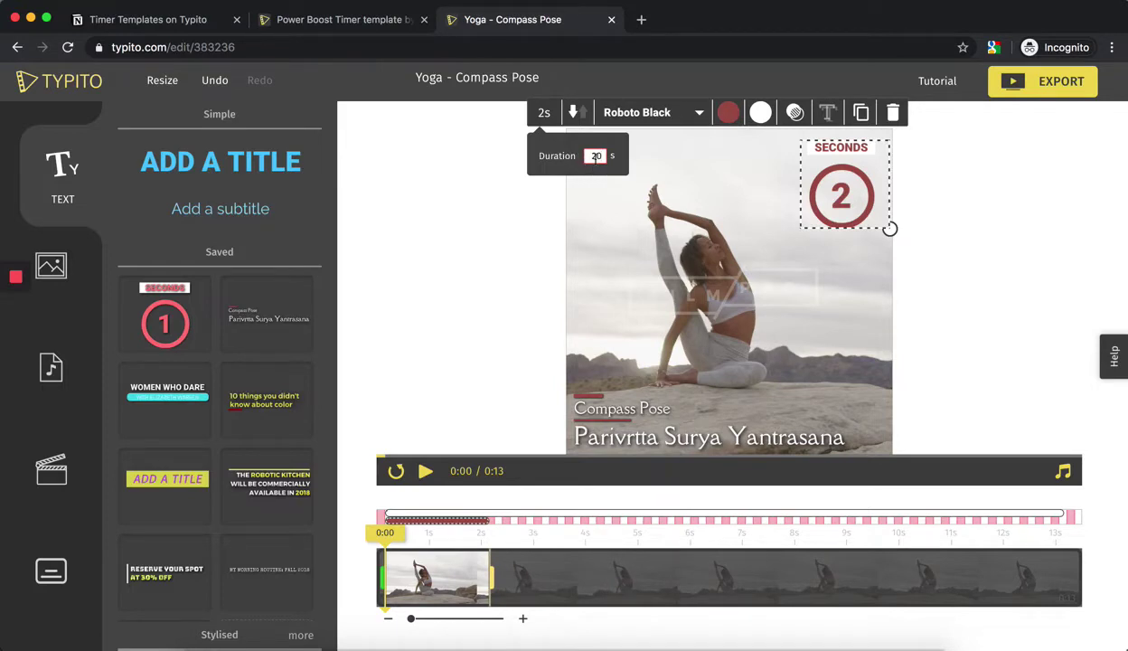
pyautogui.doubleClick(597, 156)
pyautogui.write('4')
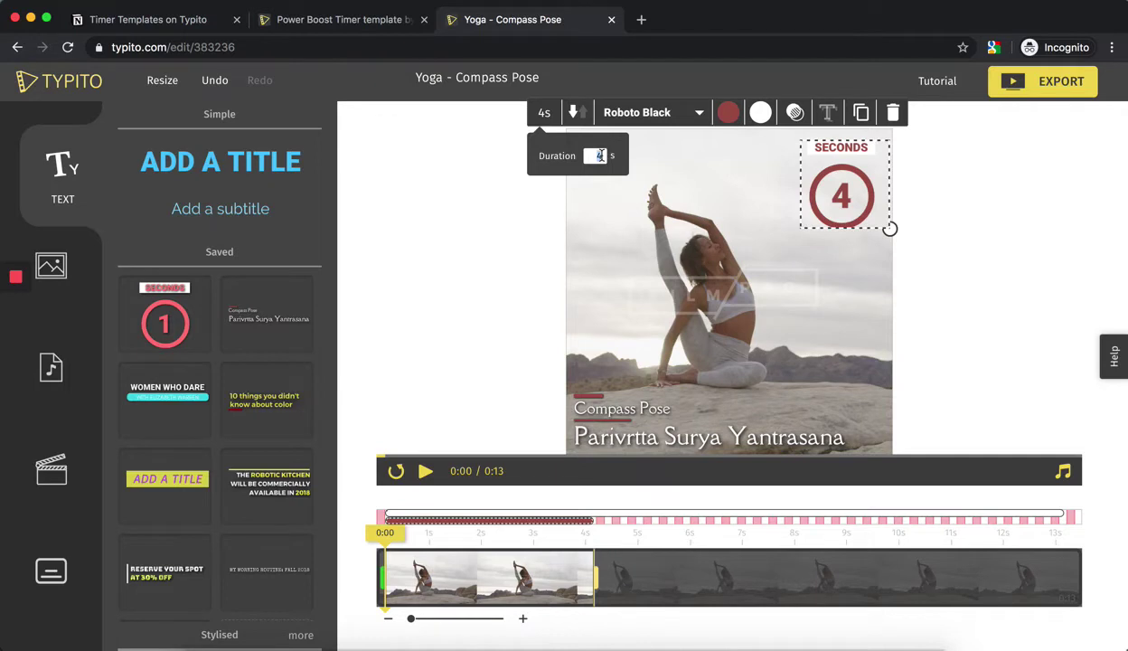
pyautogui.write('8')
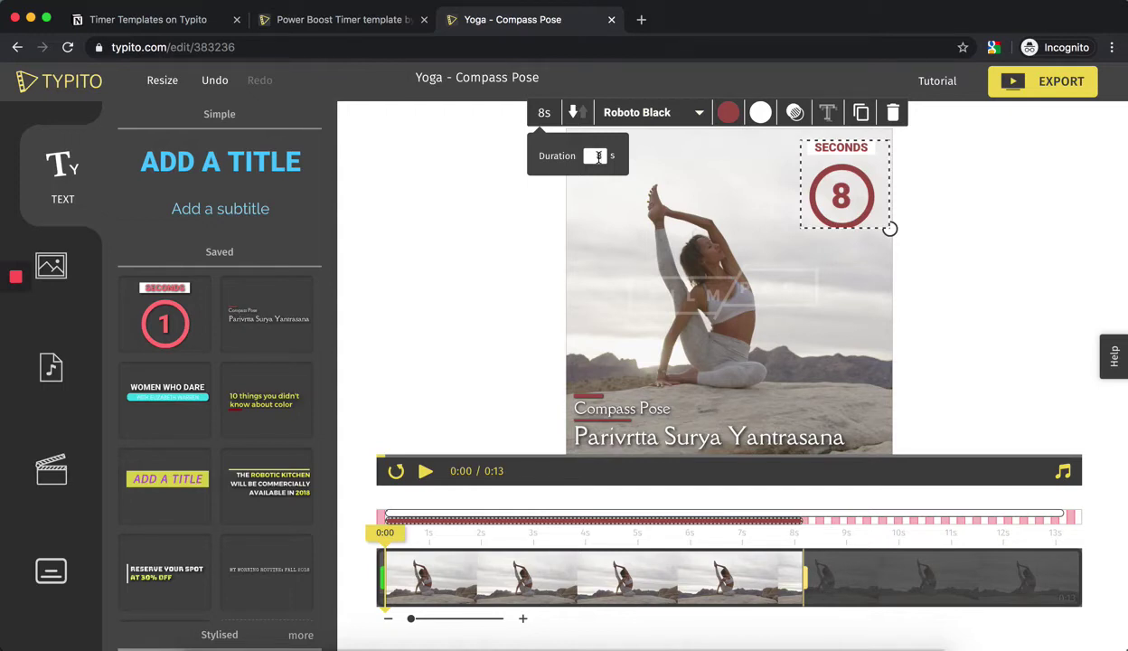
# - Drag the right end of the timer's timeline bar back to a 6s duration
pyautogui.click(509, 237)
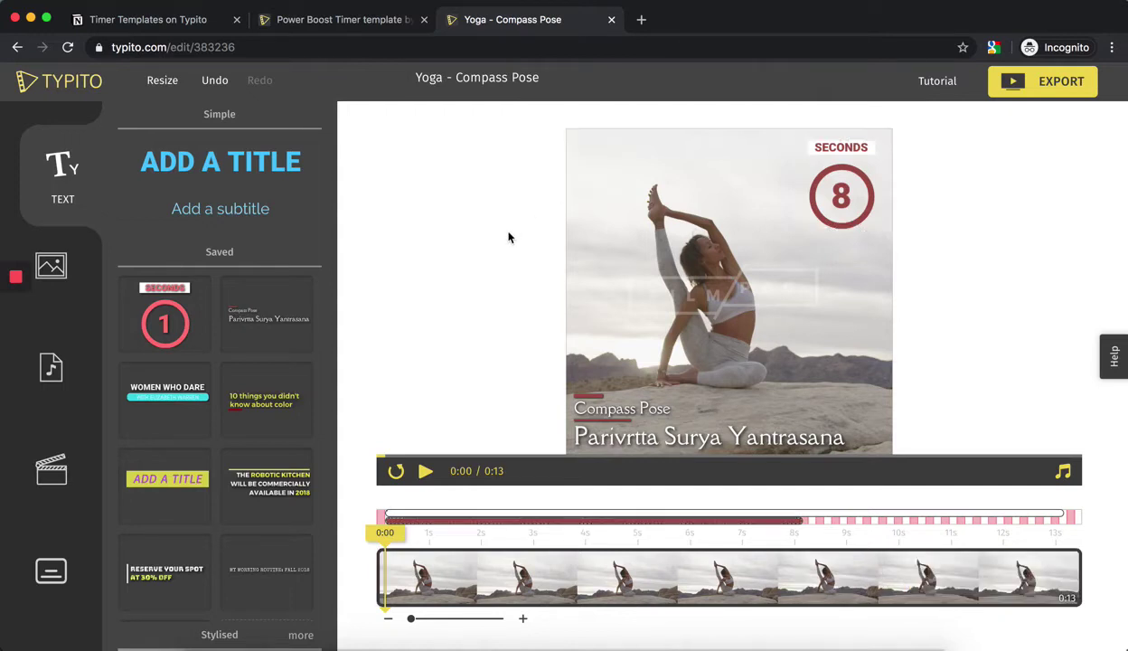
pyautogui.click(669, 521)
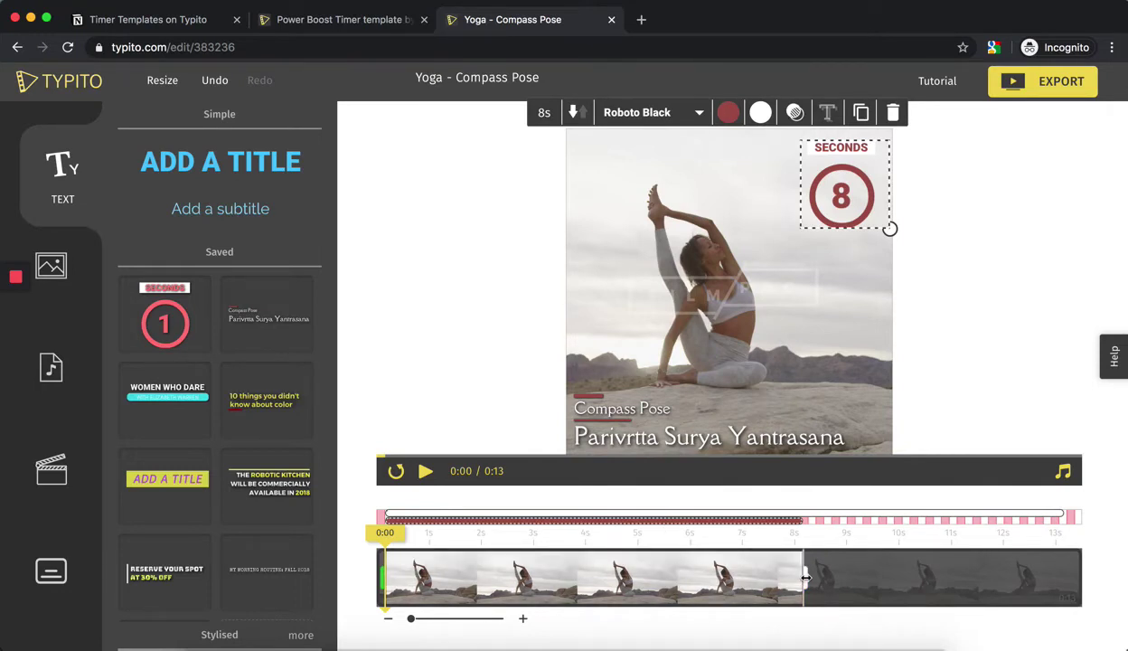
pyautogui.moveTo(805, 577); pyautogui.dragTo(676, 587)
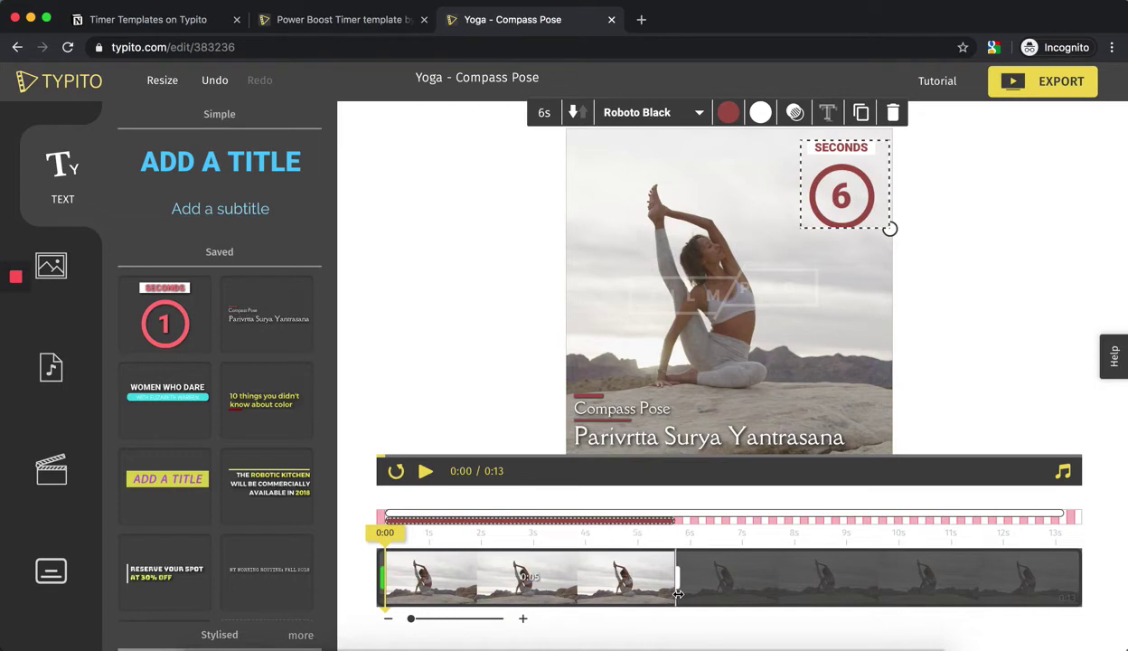
# - Set the timer's duration to 13 seconds and switch it back to counting up
pyautogui.click(544, 116)
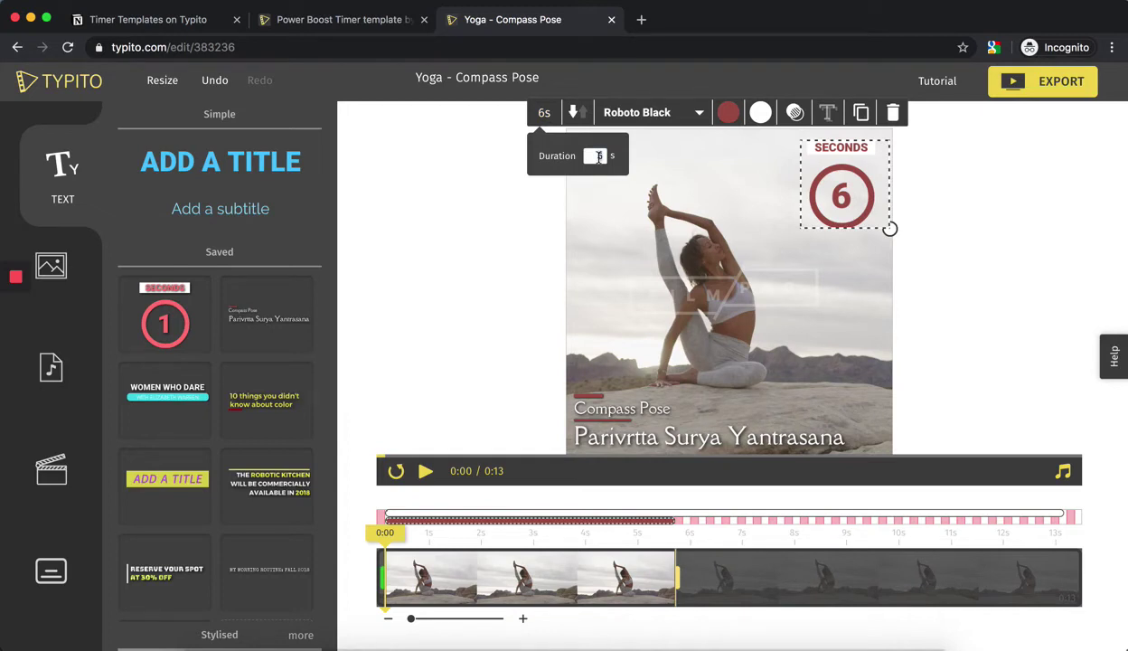
pyautogui.write('13')
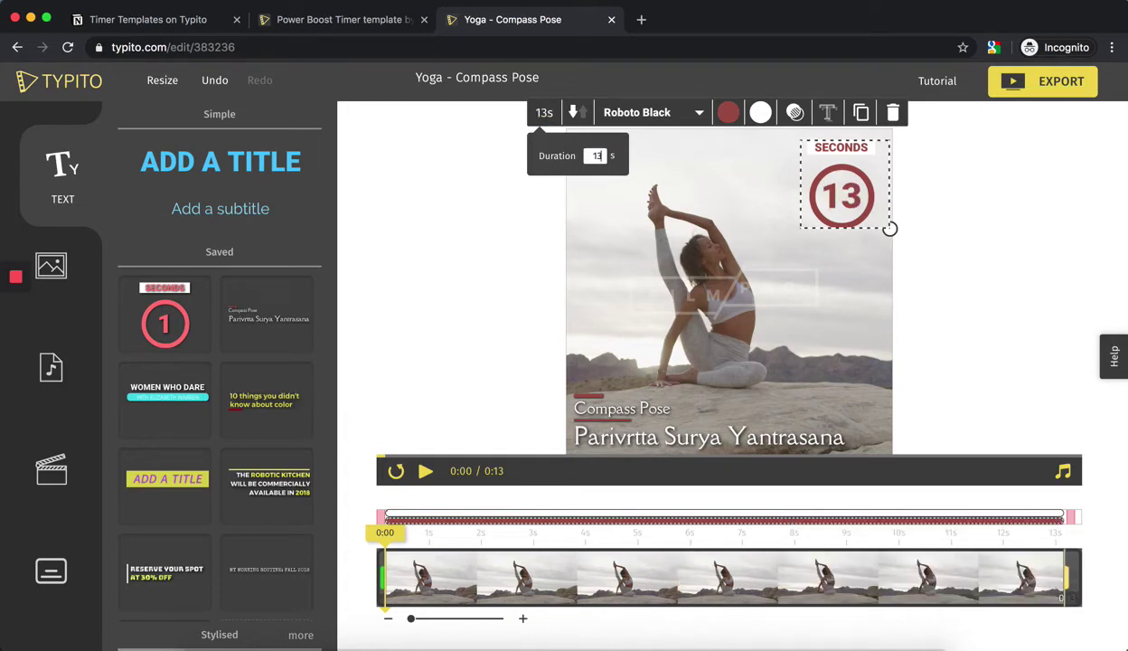
pyautogui.click(454, 255)
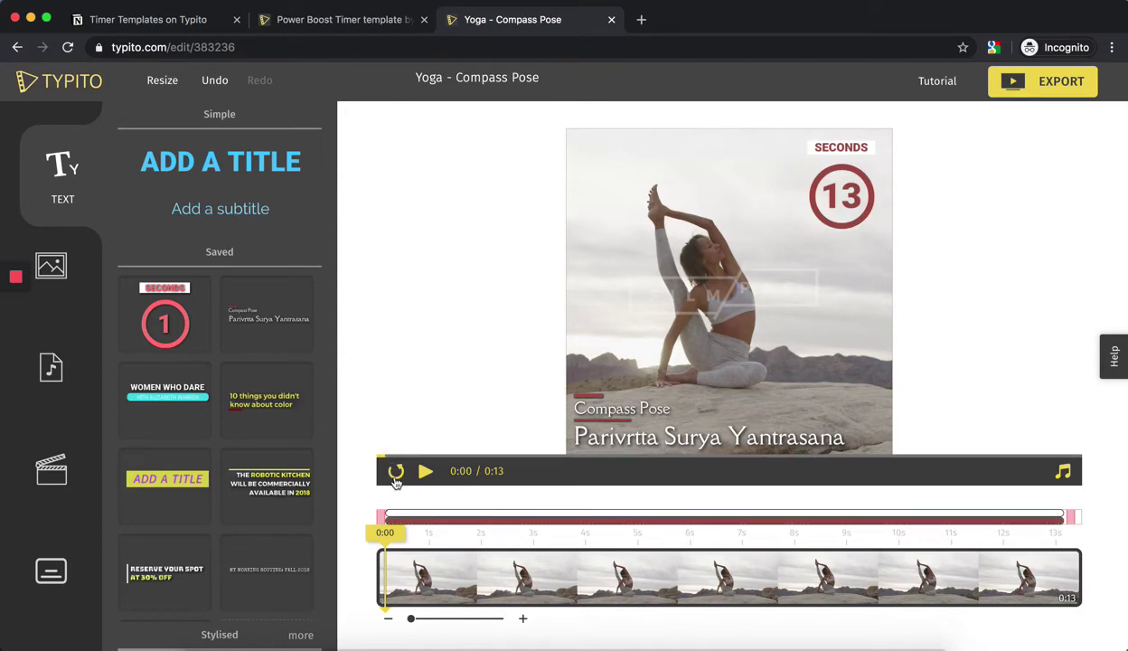
pyautogui.click(854, 173)
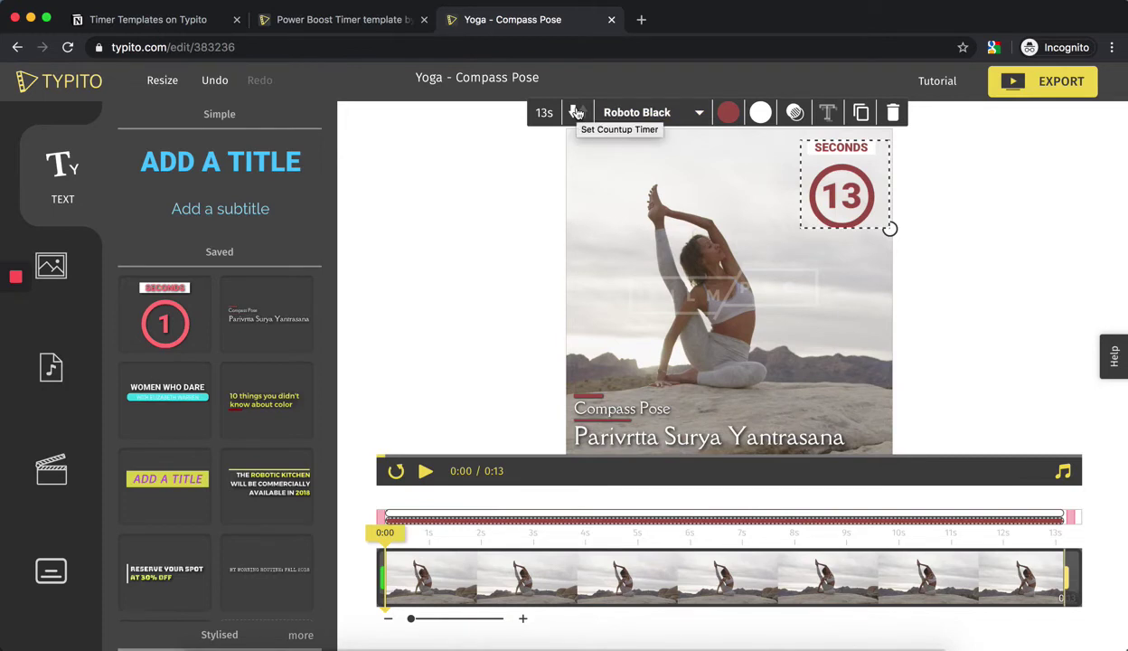
pyautogui.click(577, 112)
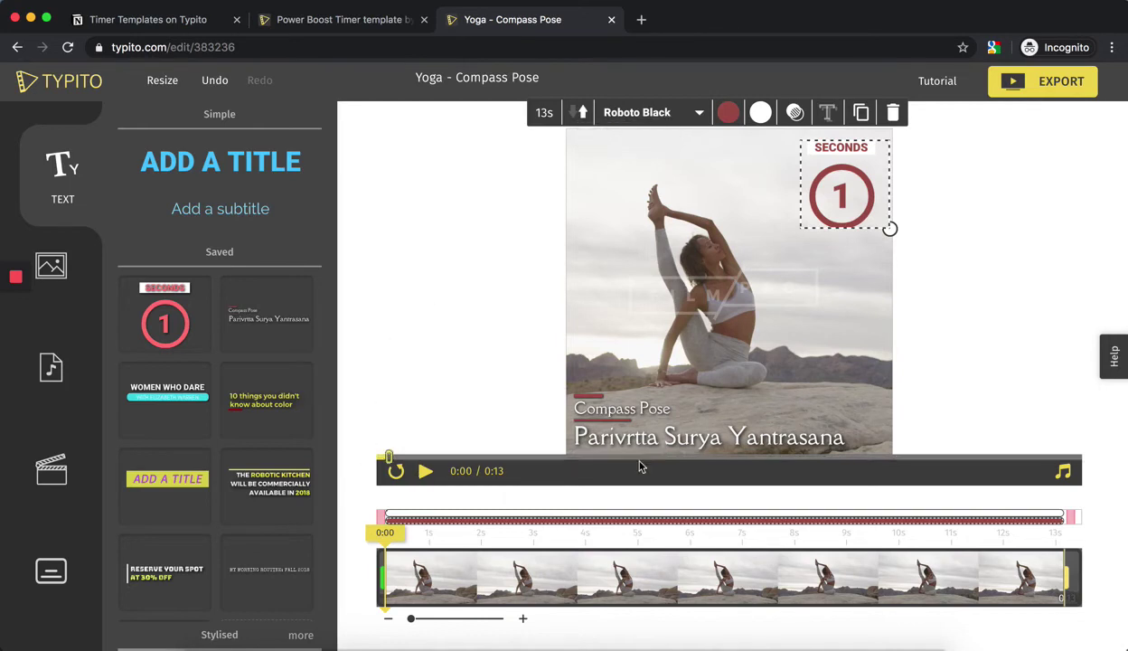
pyautogui.click(682, 434)
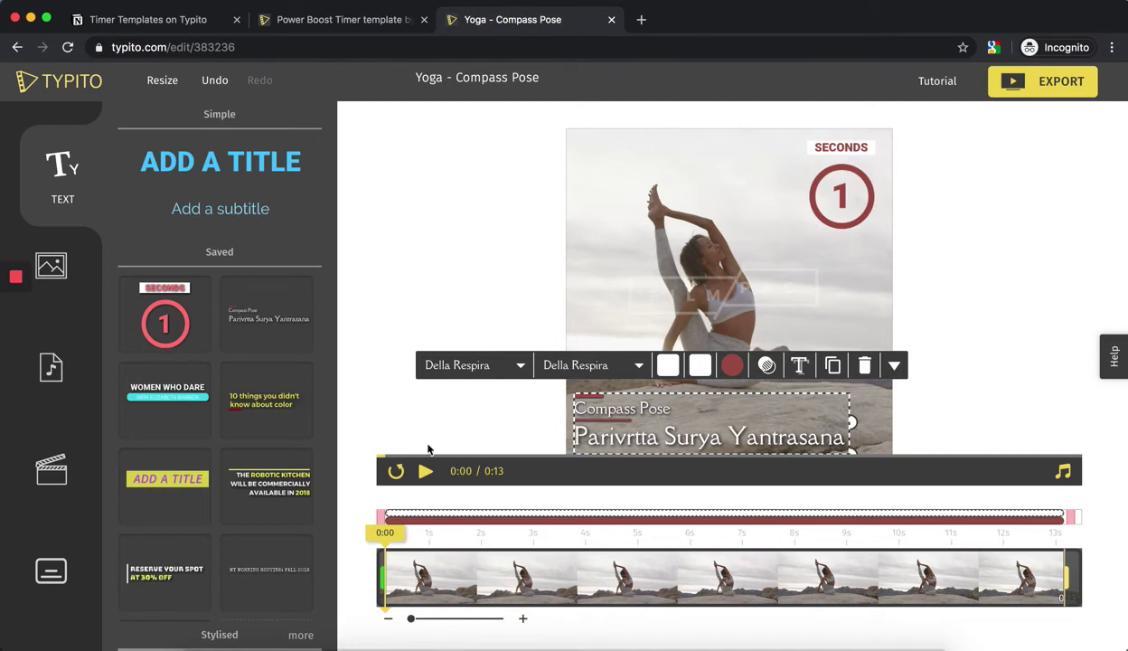
pyautogui.click(396, 470)
pyautogui.click(389, 432)
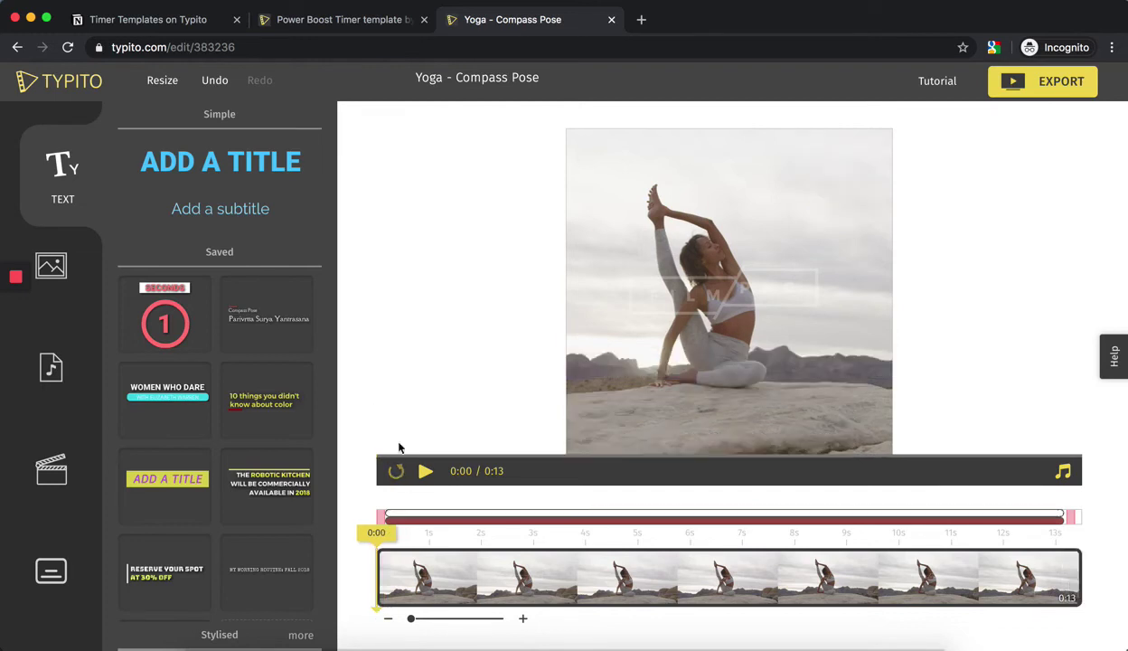
pyautogui.click(425, 471)
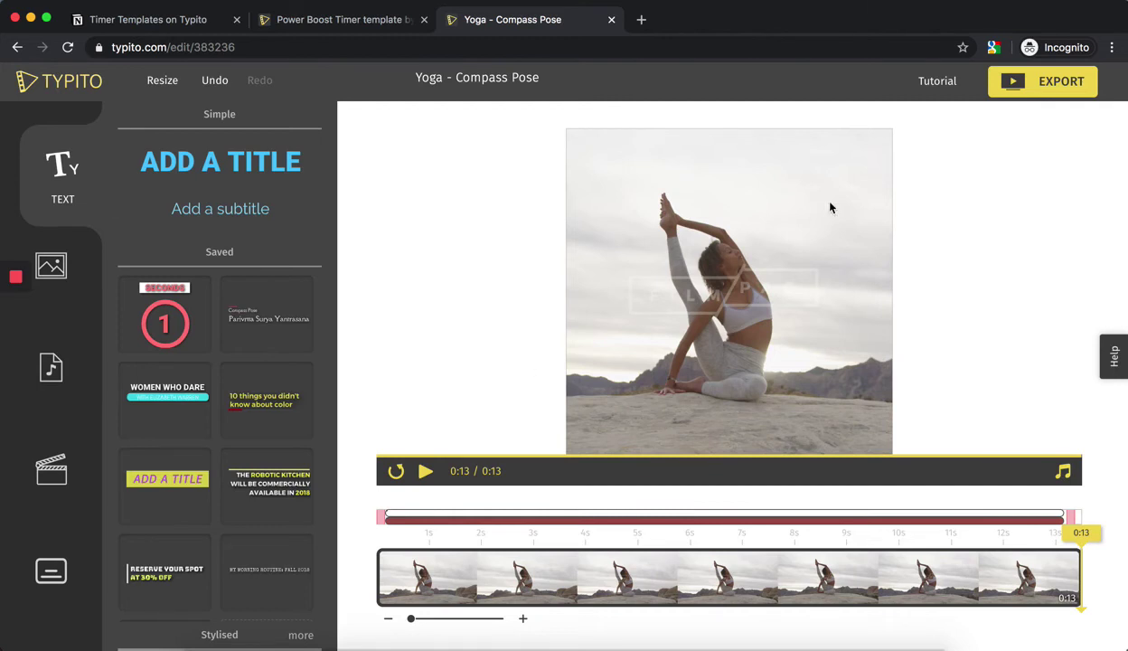
# - Switch to widescreen 16:9, move the SECONDS timer to the top-right corner, then restore square 1:1
pyautogui.click(159, 83)
pyautogui.click(181, 287)
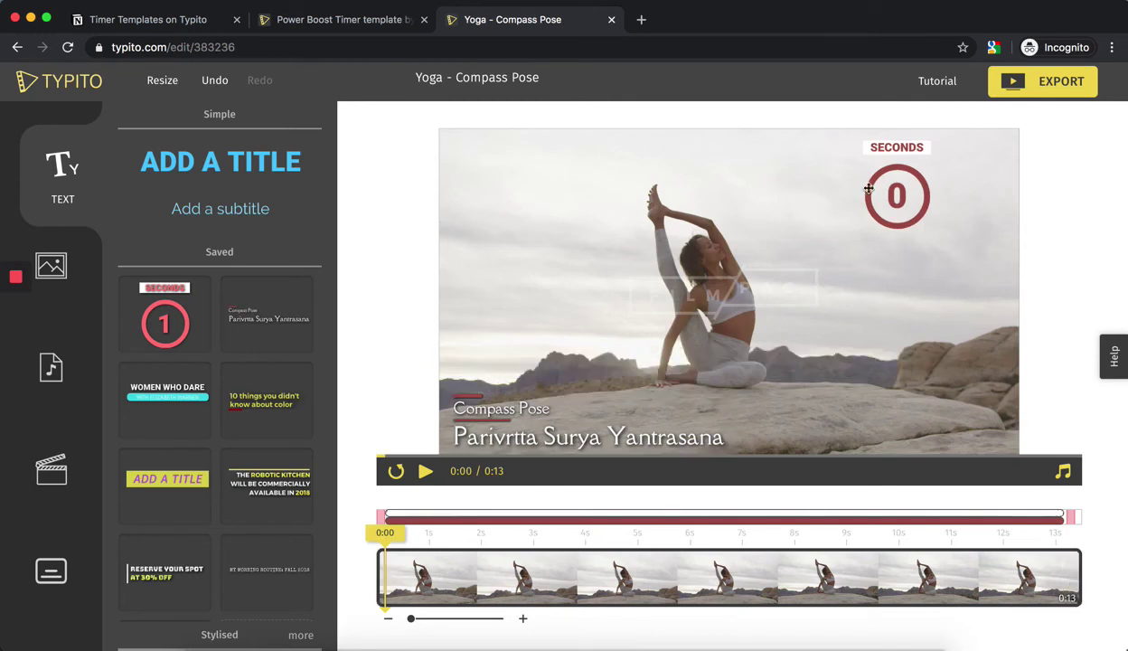
pyautogui.moveTo(884, 185); pyautogui.dragTo(946, 180)
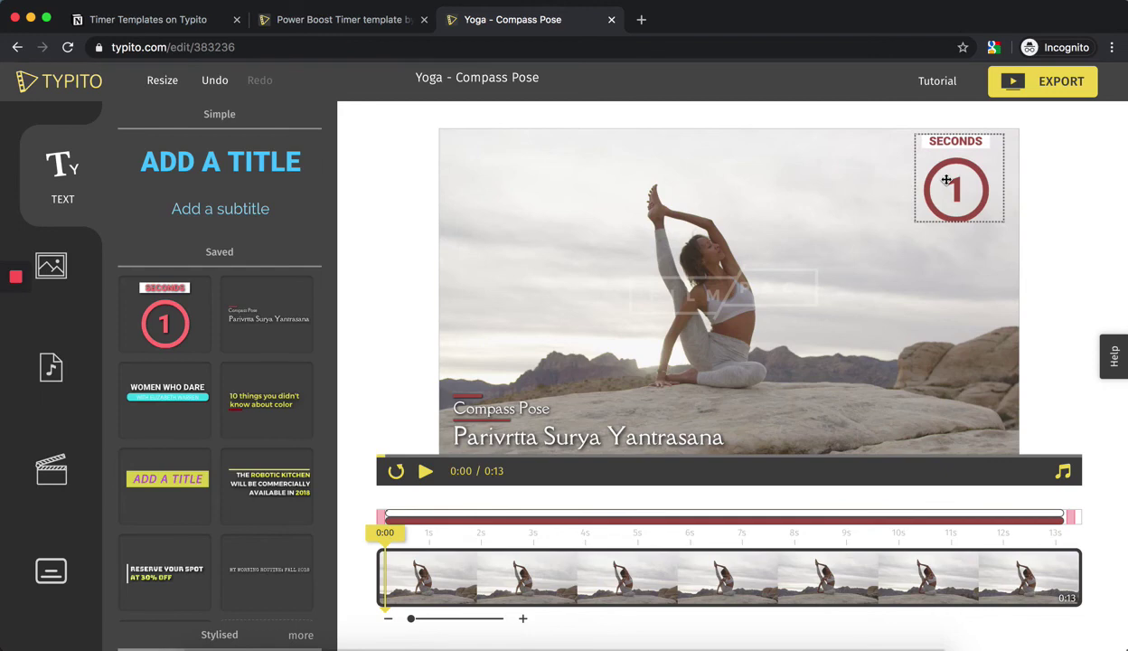
pyautogui.click(163, 80)
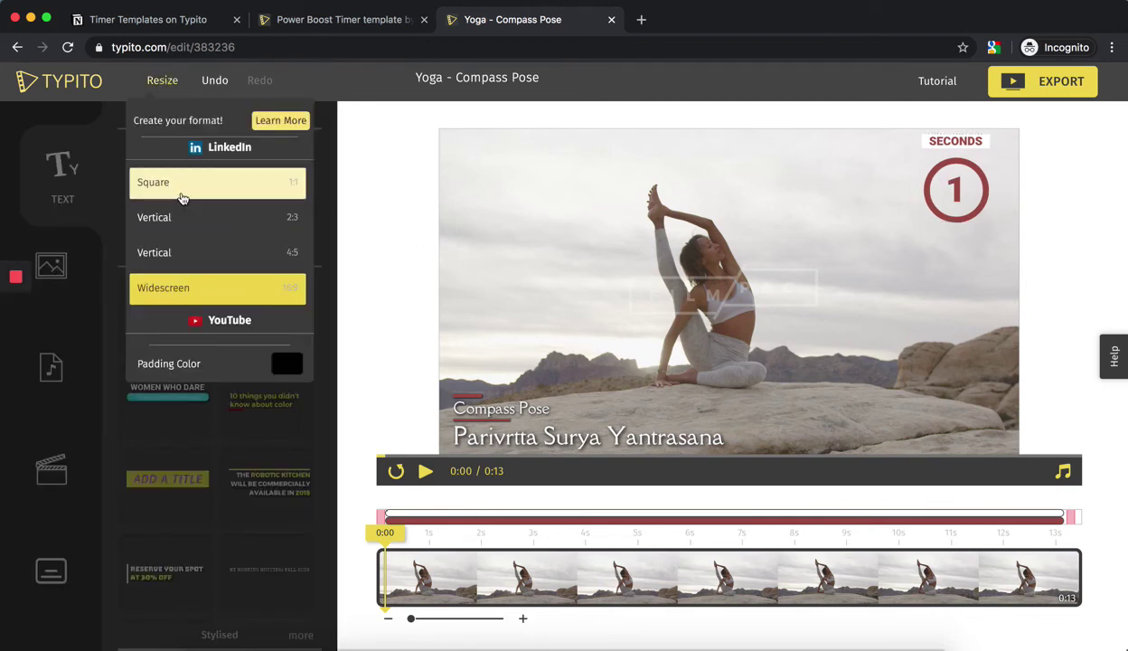
pyautogui.click(182, 198)
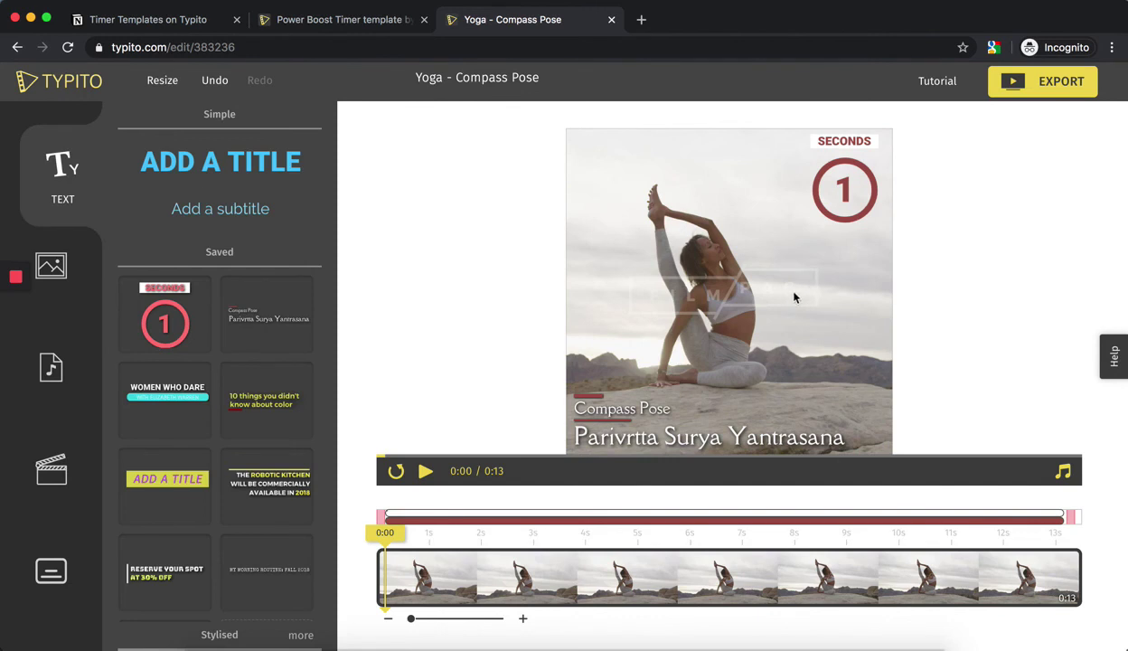